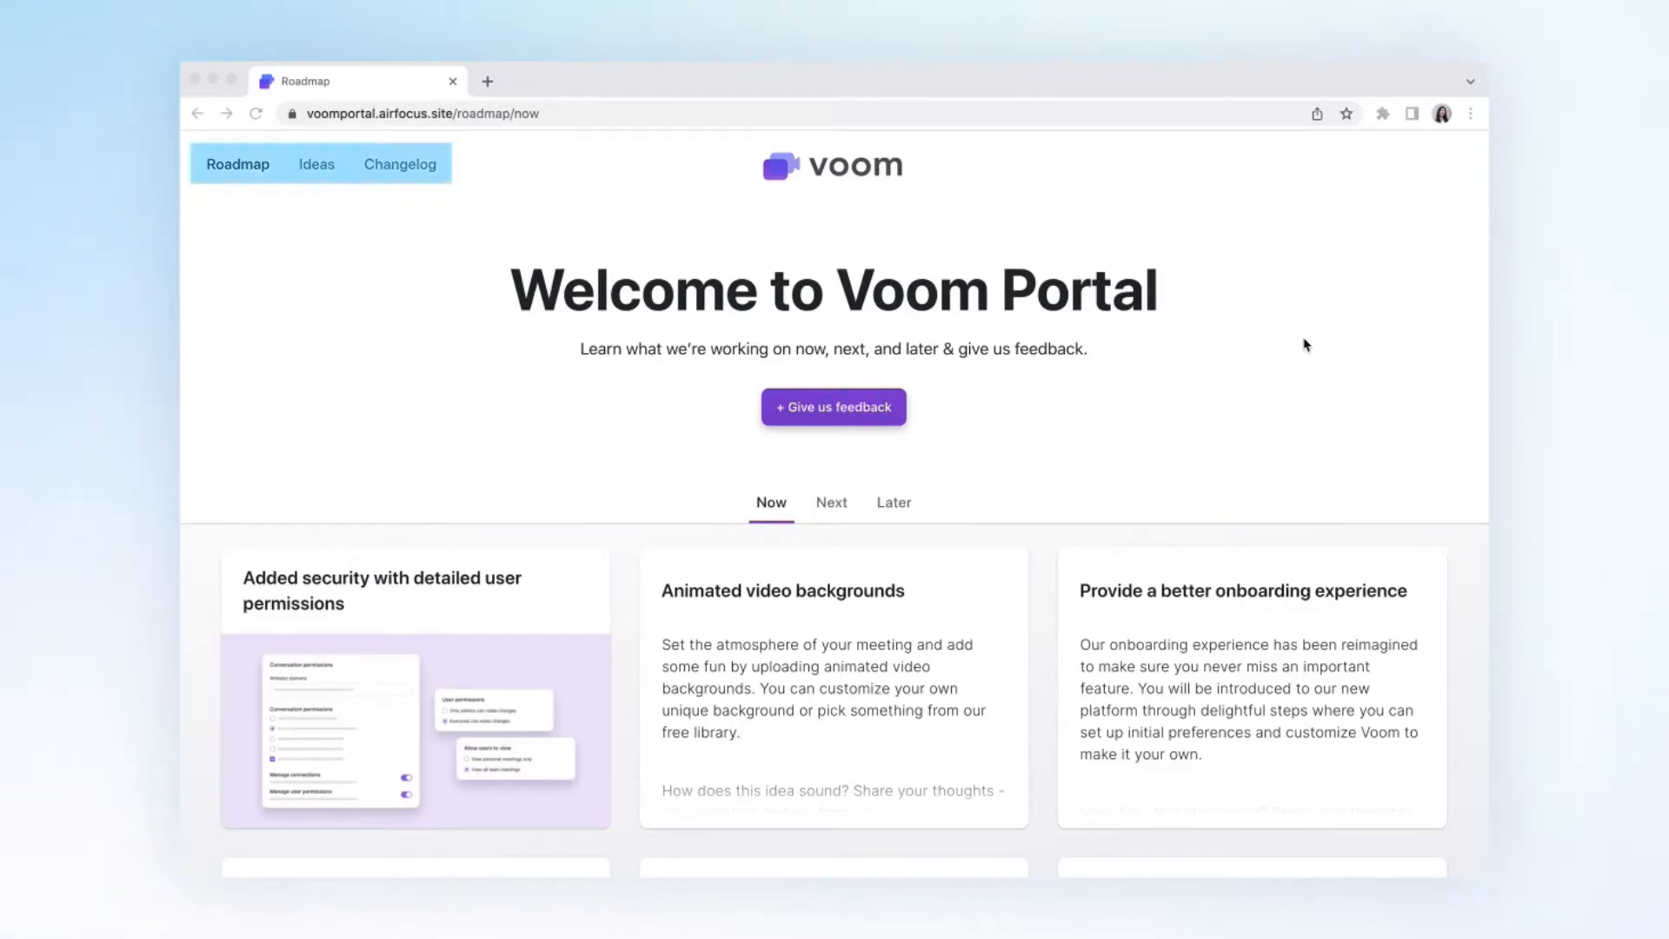
- View the details of the "Added security with detailed user permissions" roadmap card, read through its description and close it
click(501, 704)
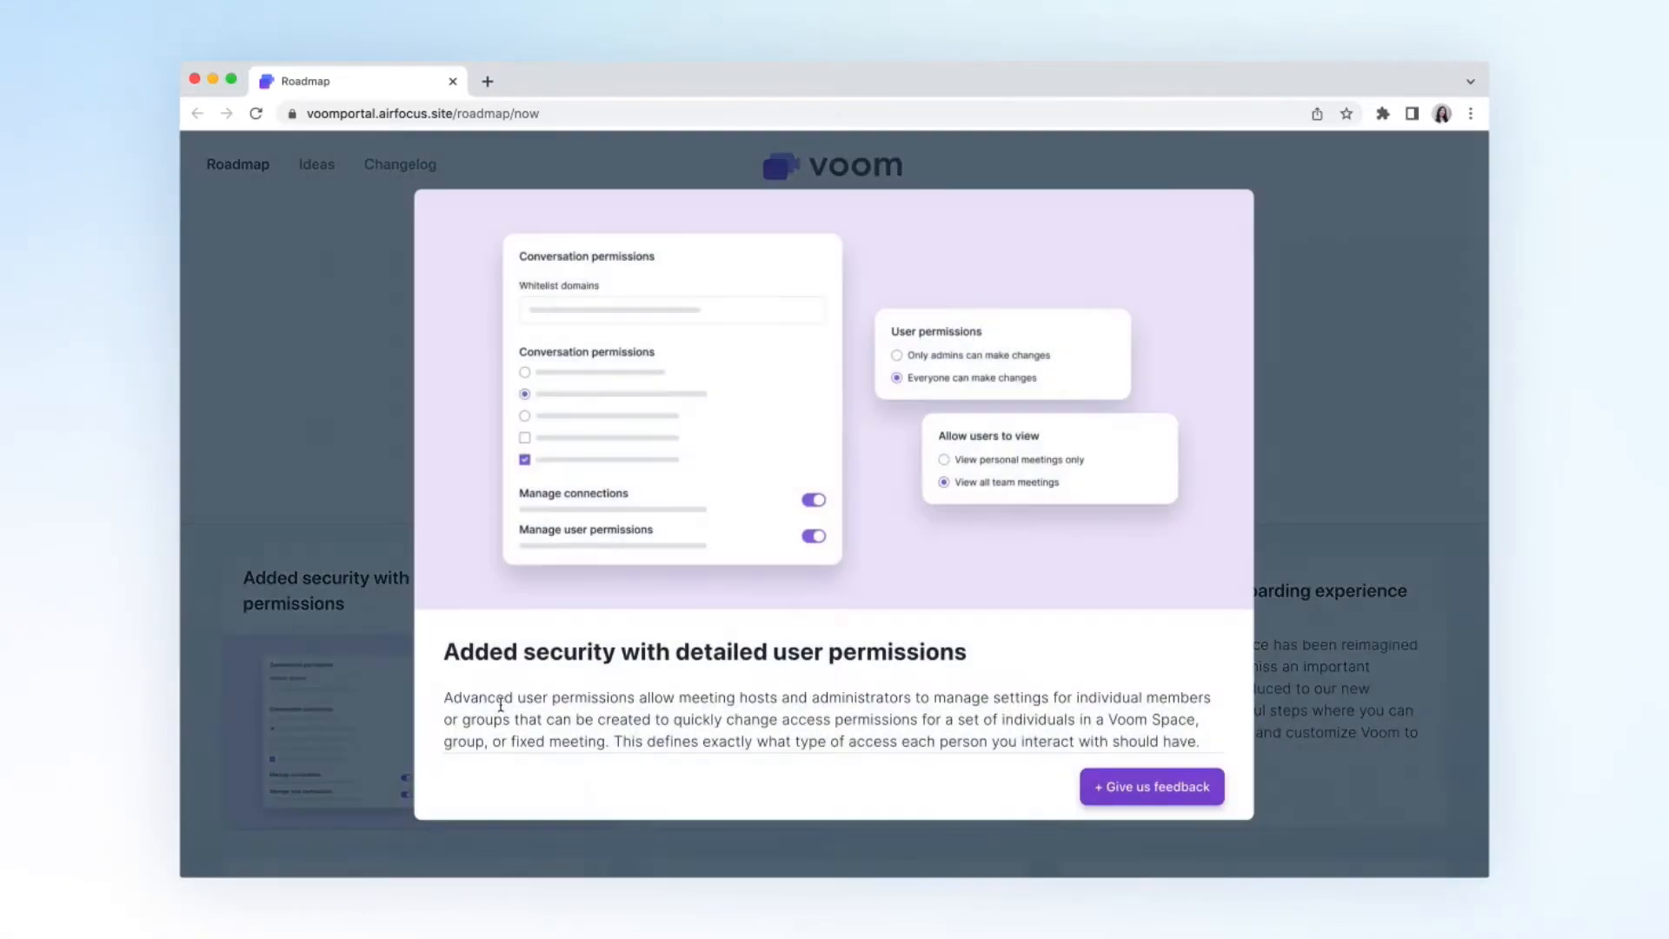
scroll(501, 704, down, 2)
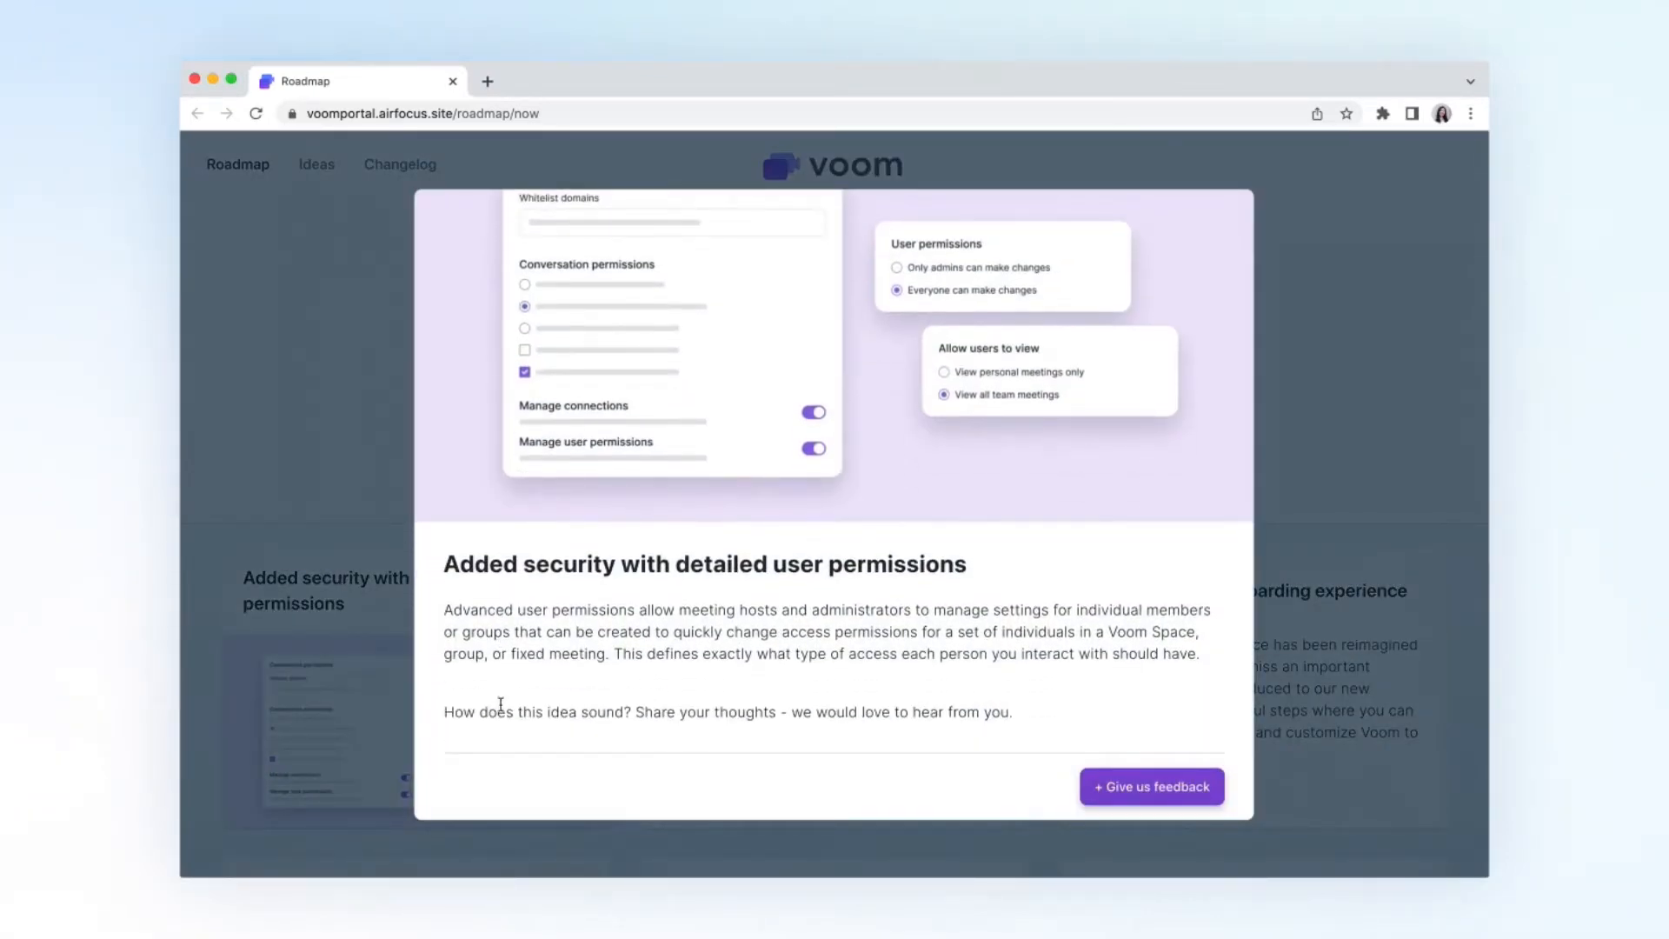
click(1305, 316)
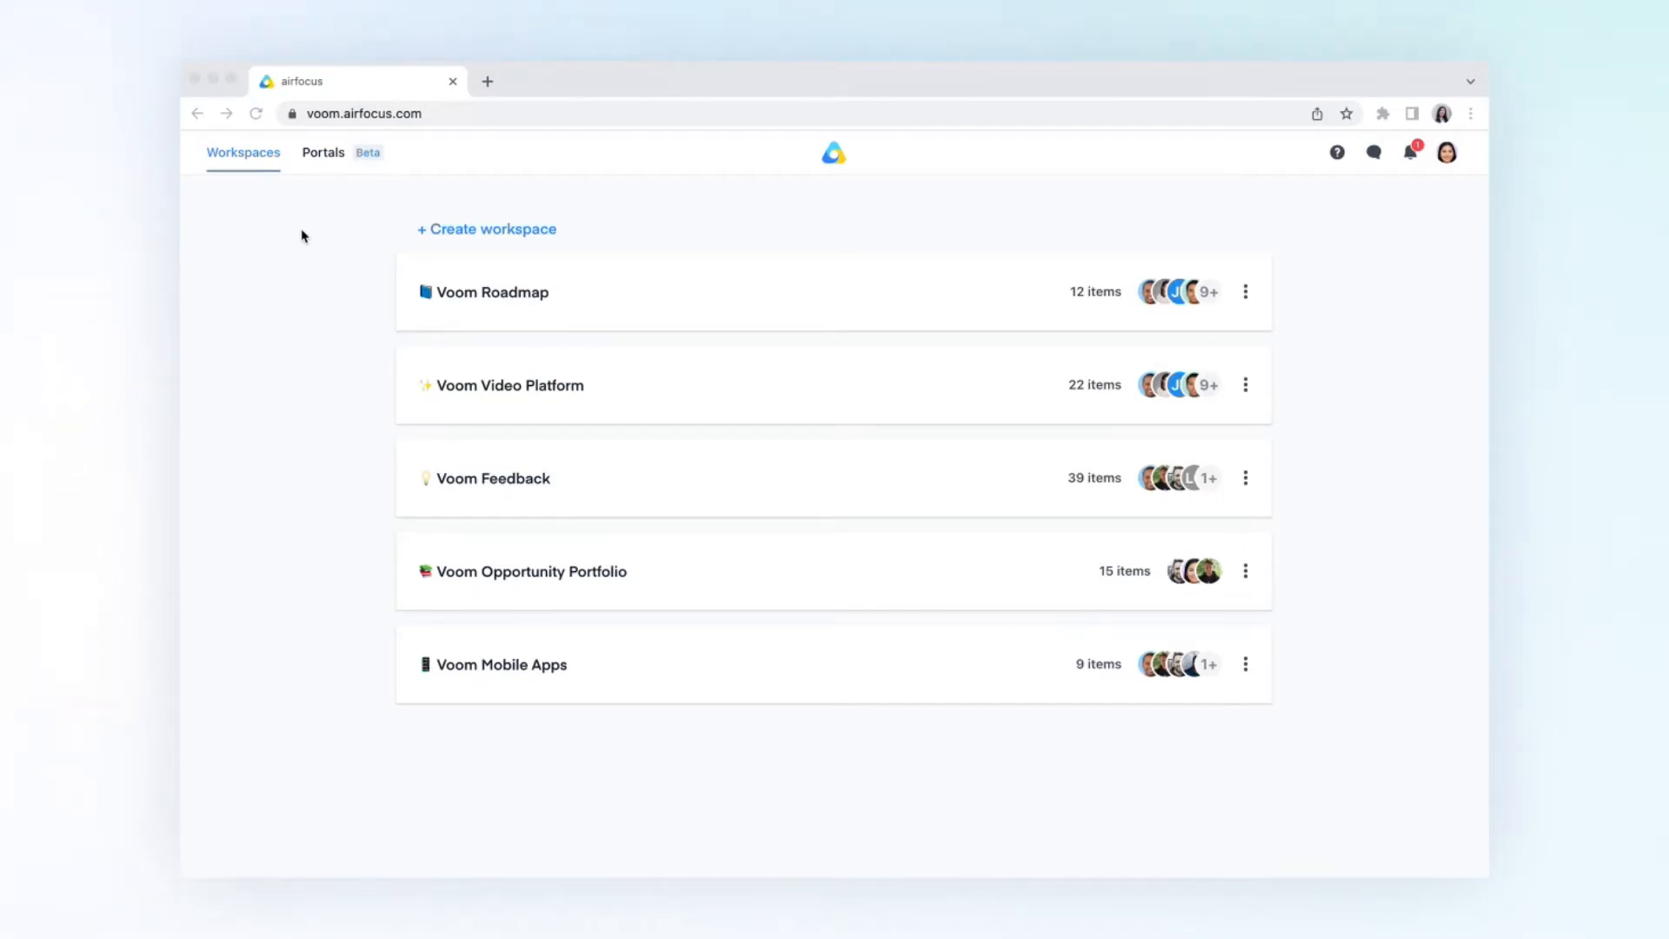
- Start a new portal named "Voom Portal" with the URL "voom-portal"
click(326, 156)
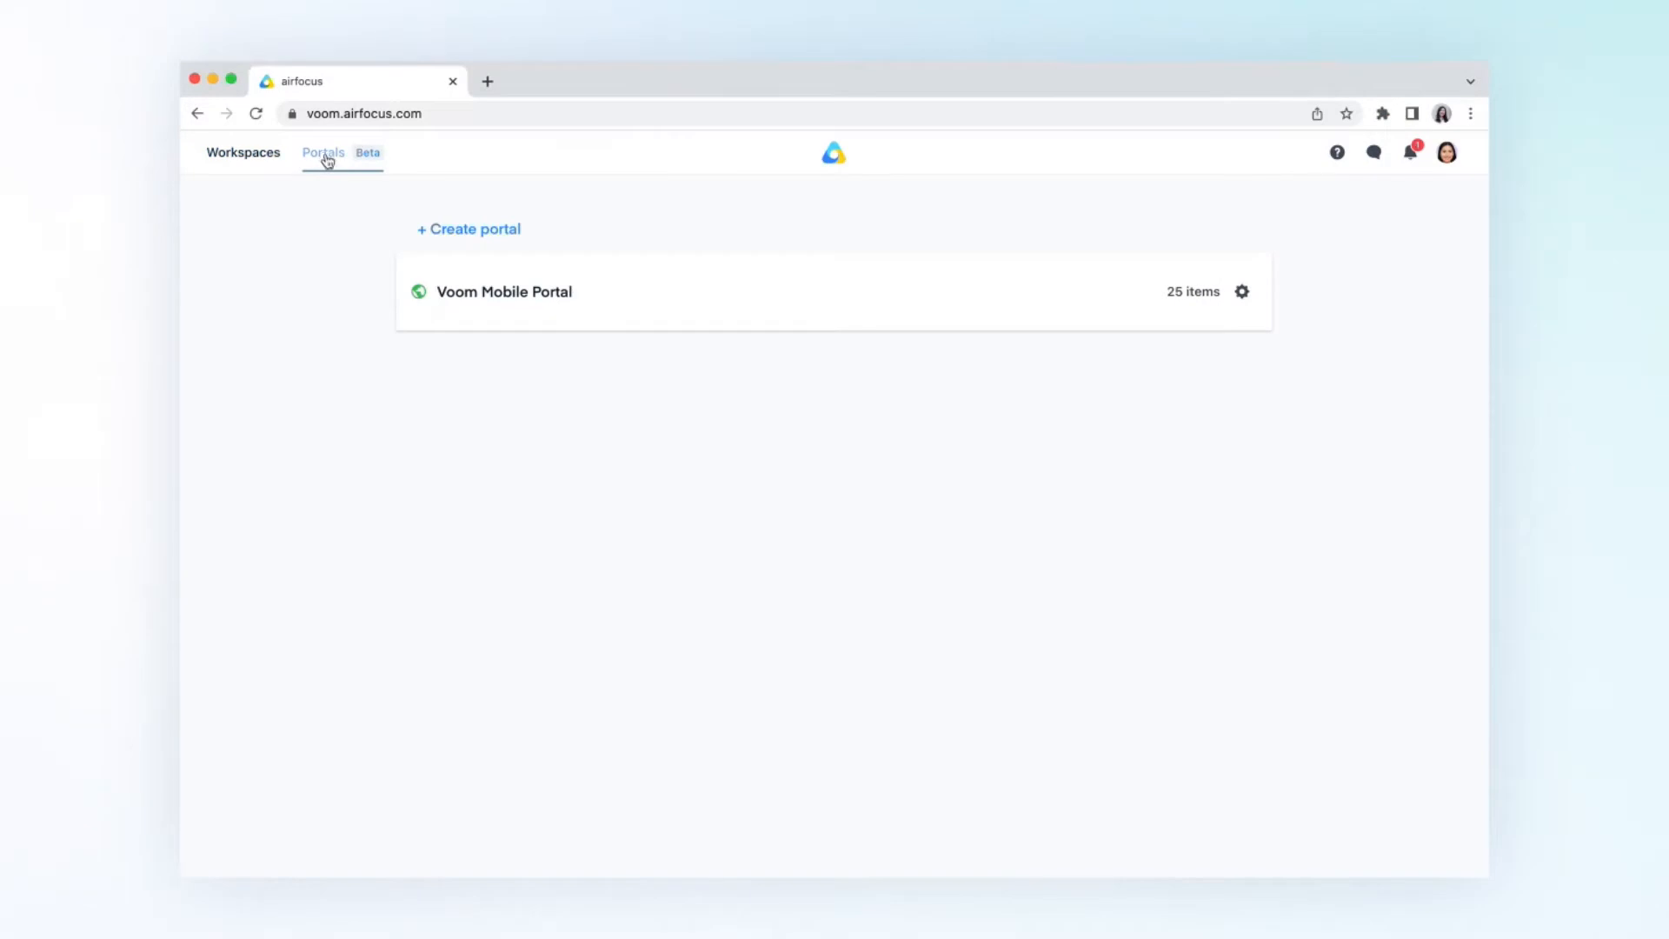
click(459, 231)
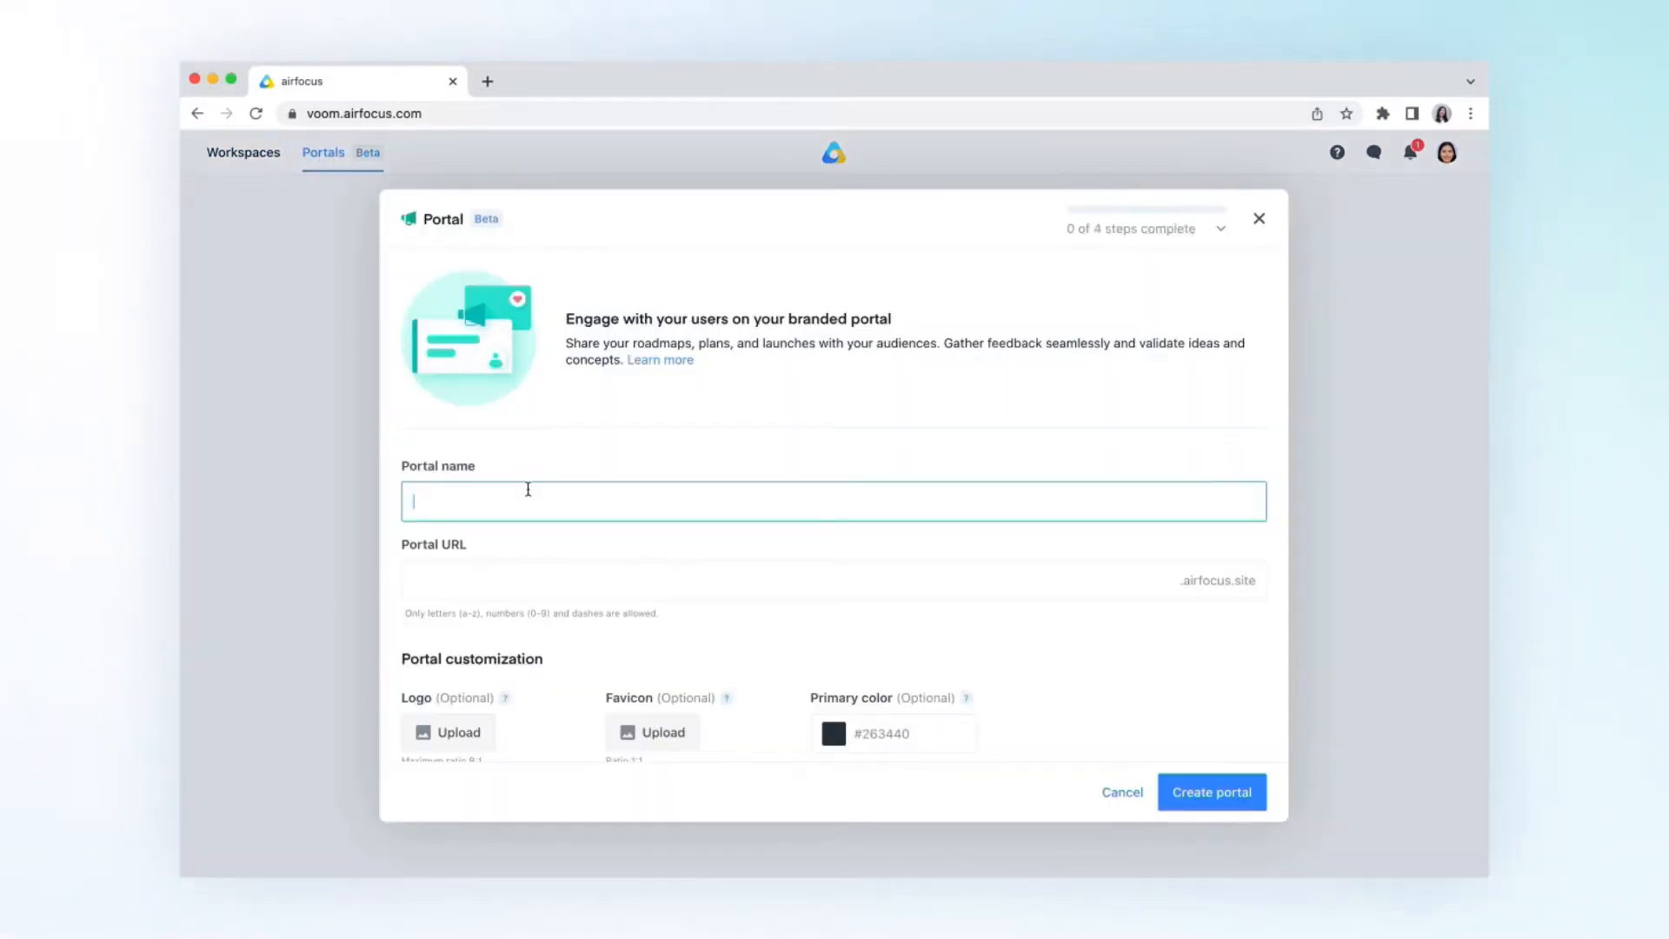
text(Voom Portal)
click(448, 580)
text(-)
scroll(452, 580, down, 1)
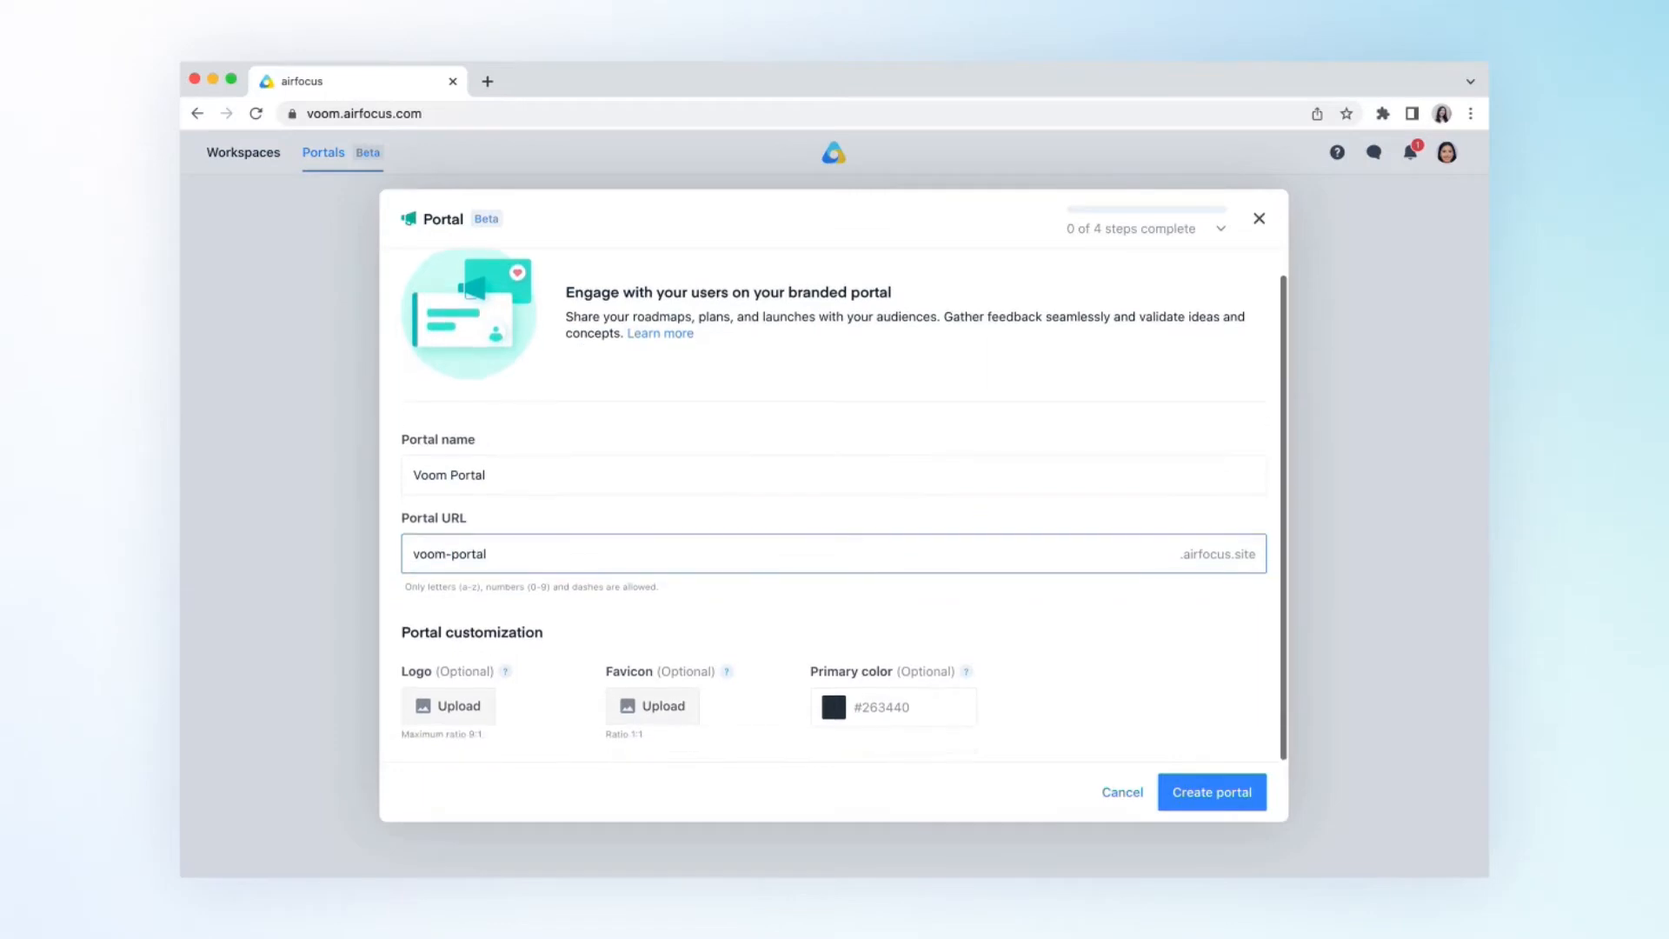
- Upload voom-logo.png as the portal's logo and voom-favicon.svg as its favicon
click(448, 706)
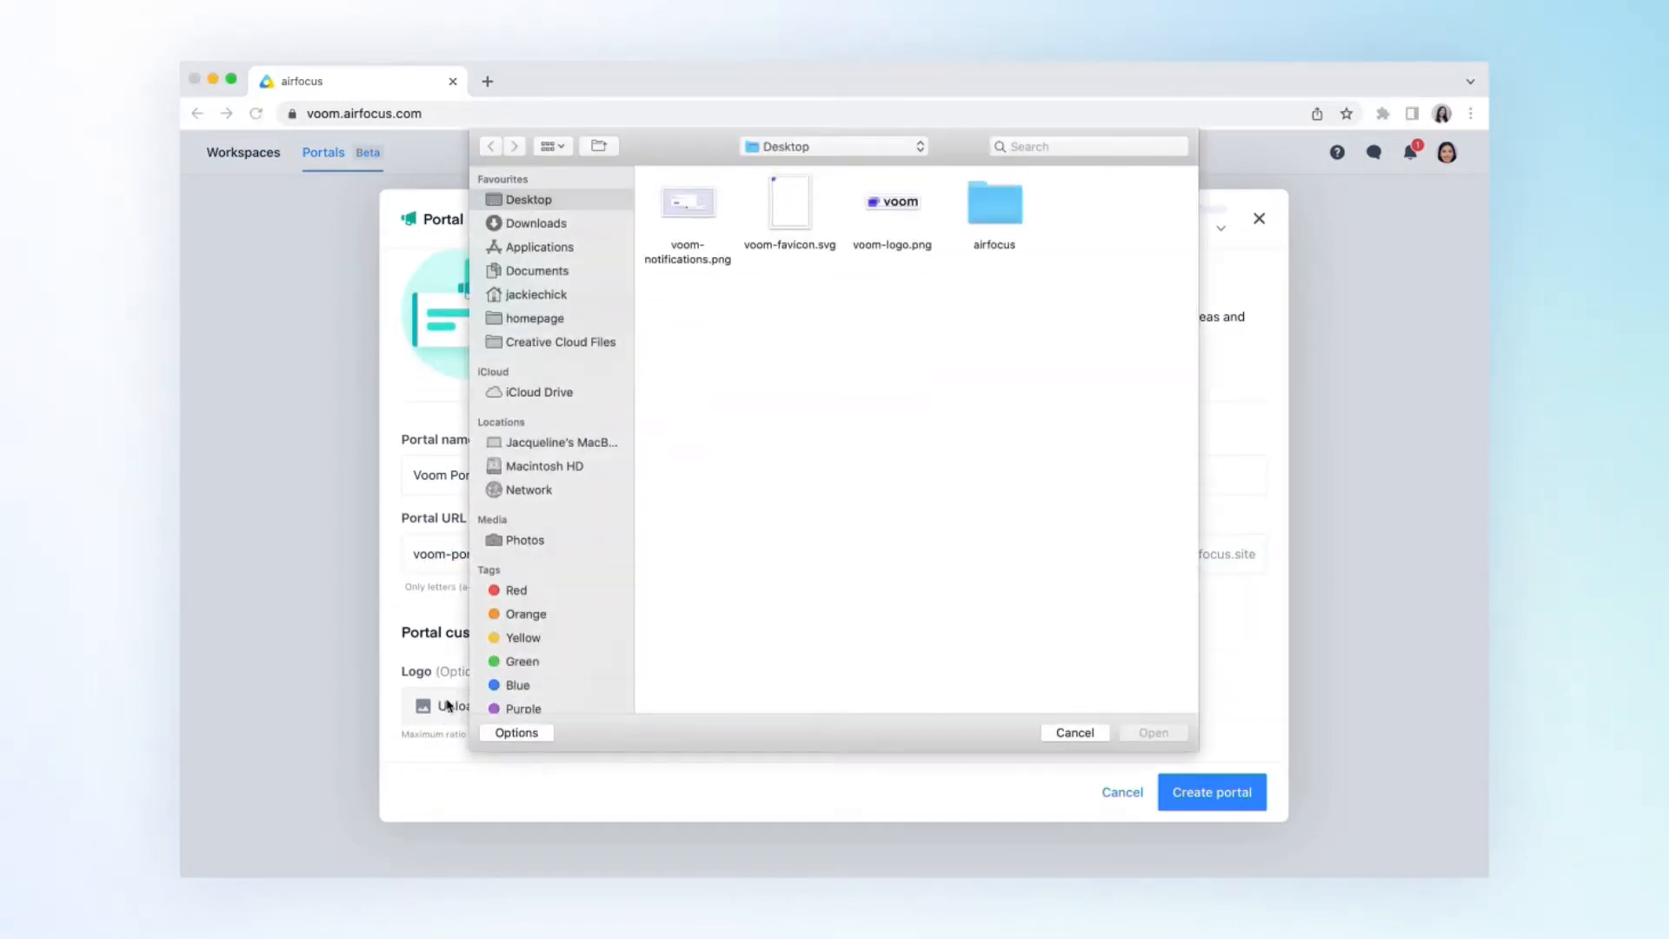
double_click(881, 206)
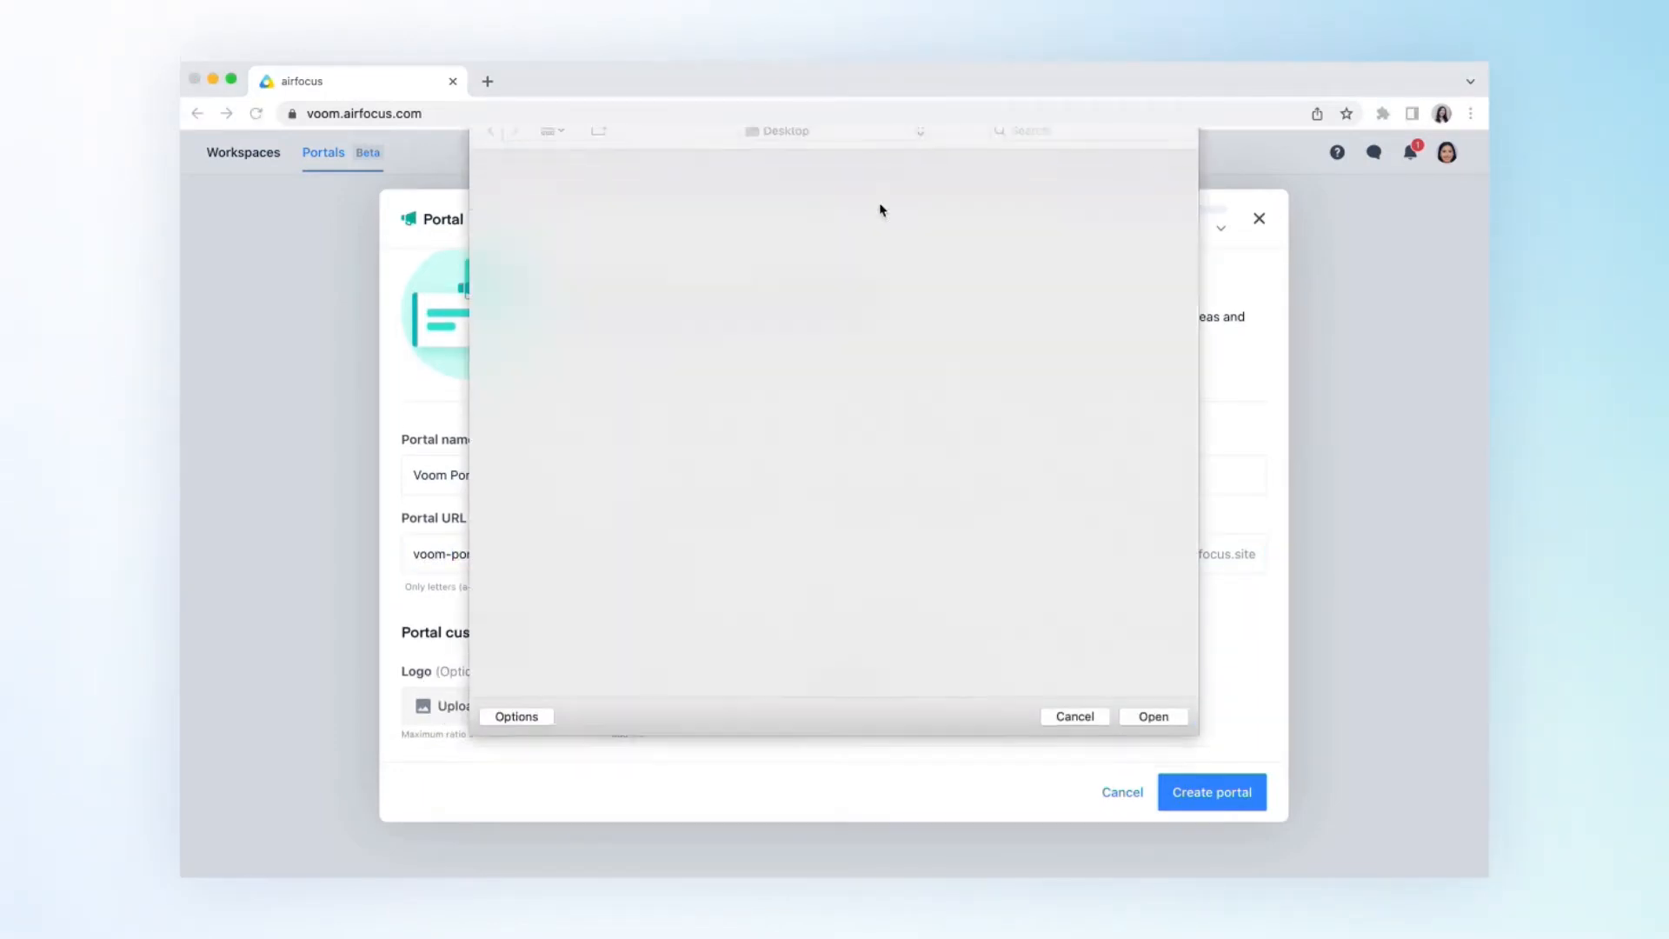
click(671, 706)
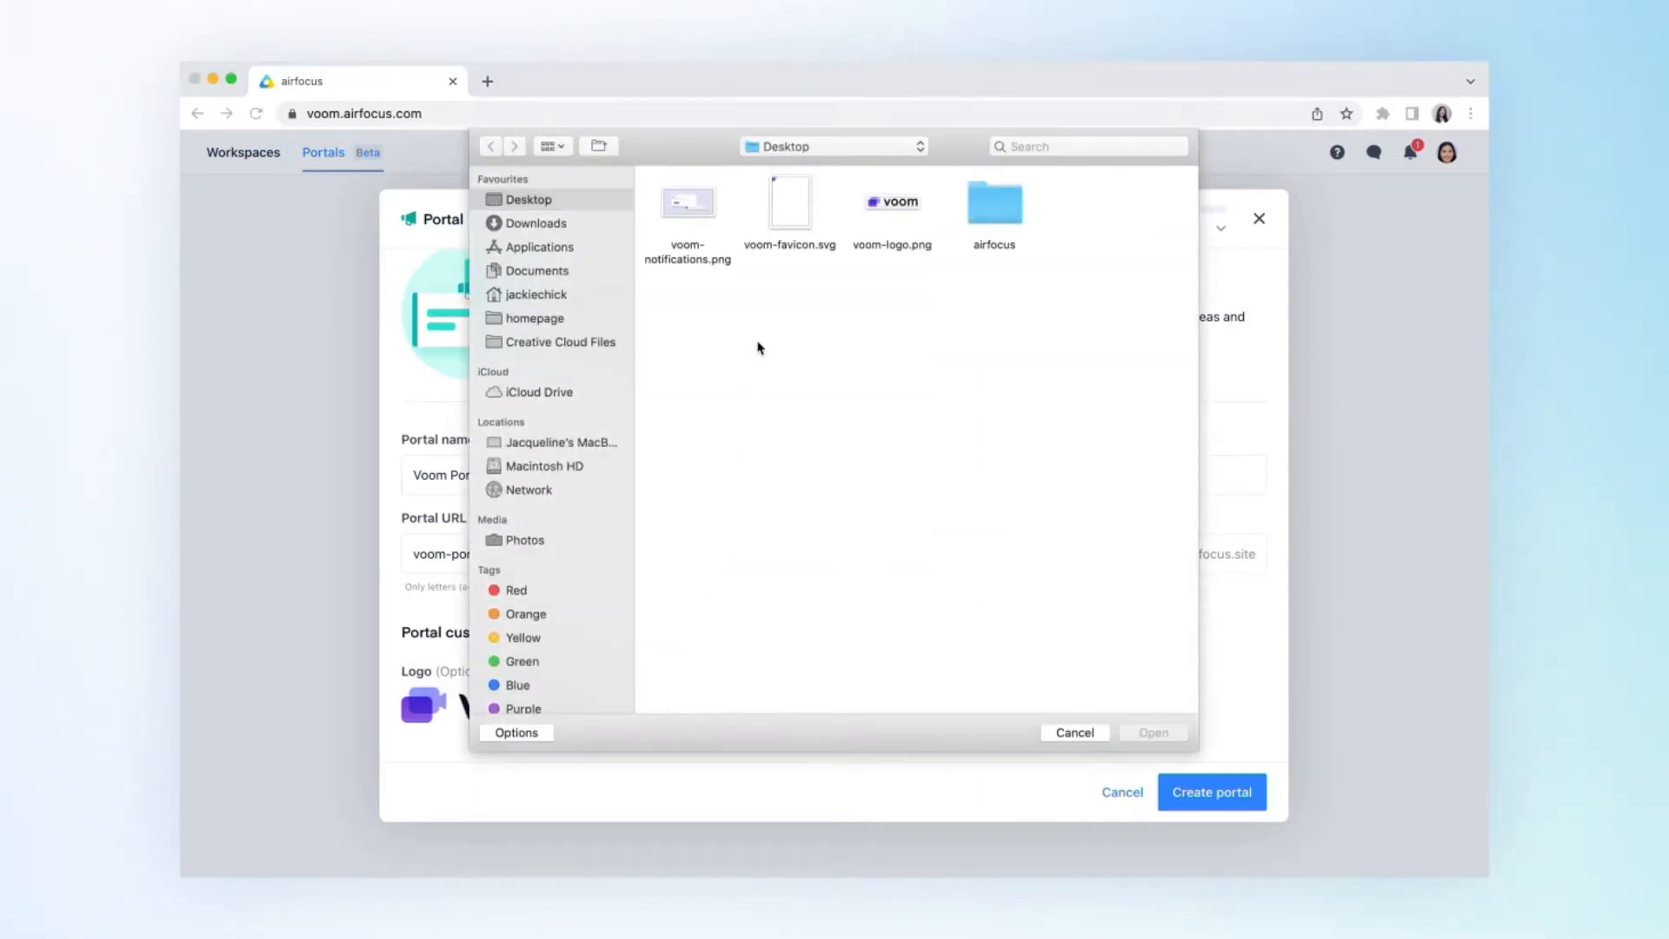
double_click(788, 223)
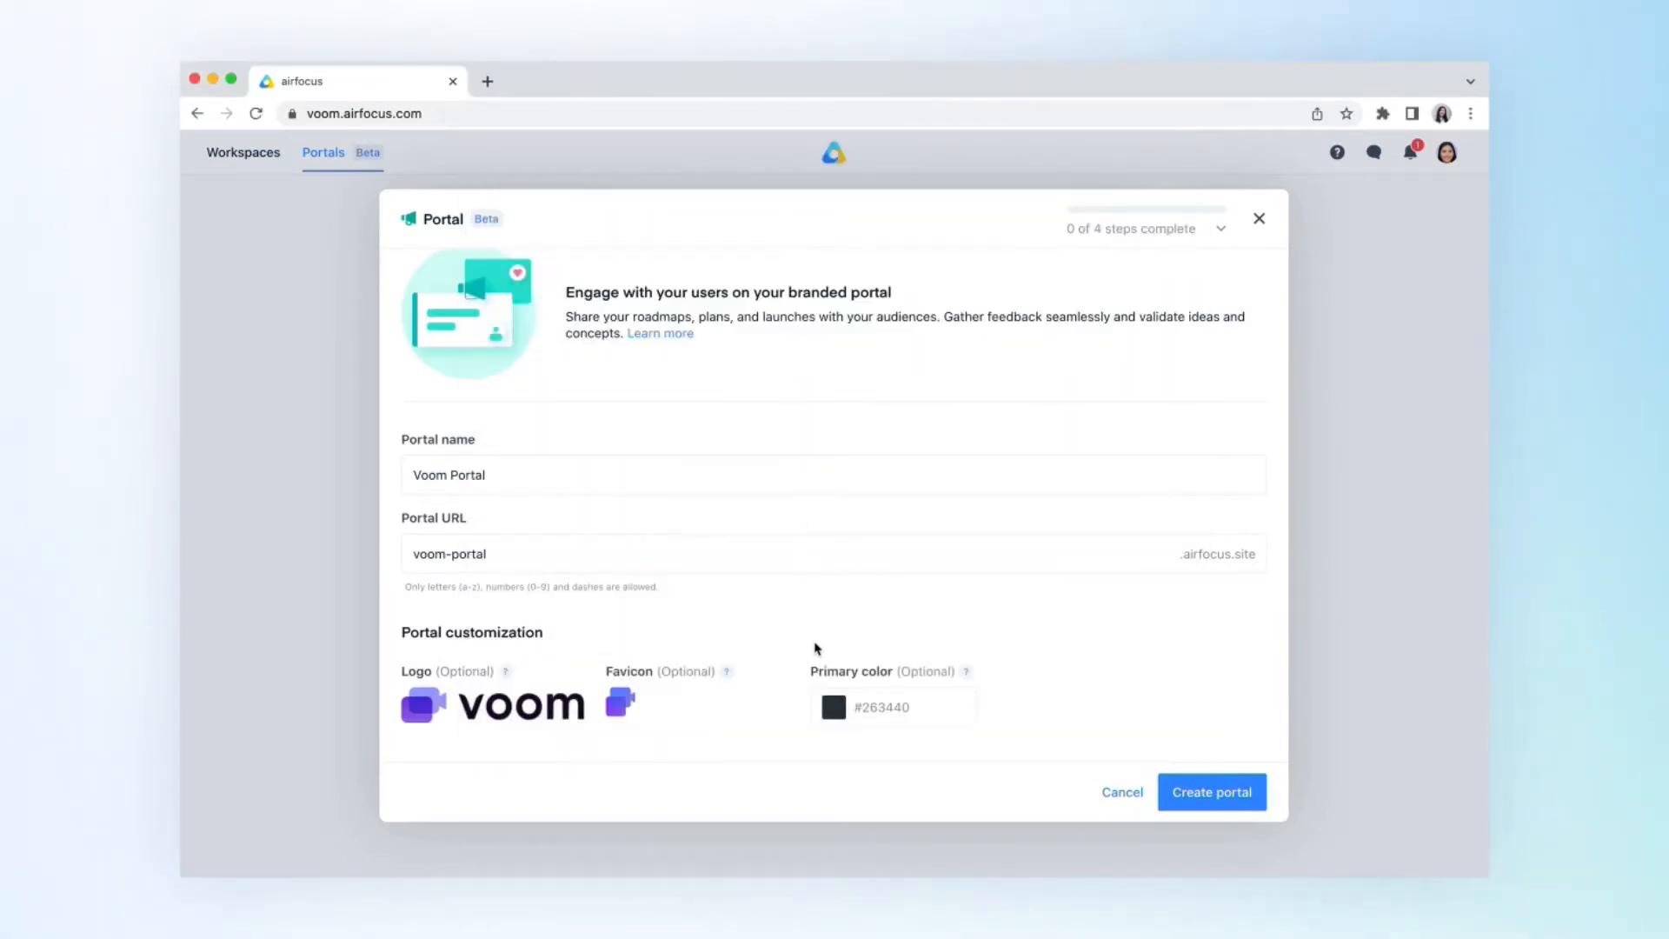
- Set the portal's primary color to #975ef2 by sampling the purple of the favicon, and create the portal
click(832, 706)
click(842, 613)
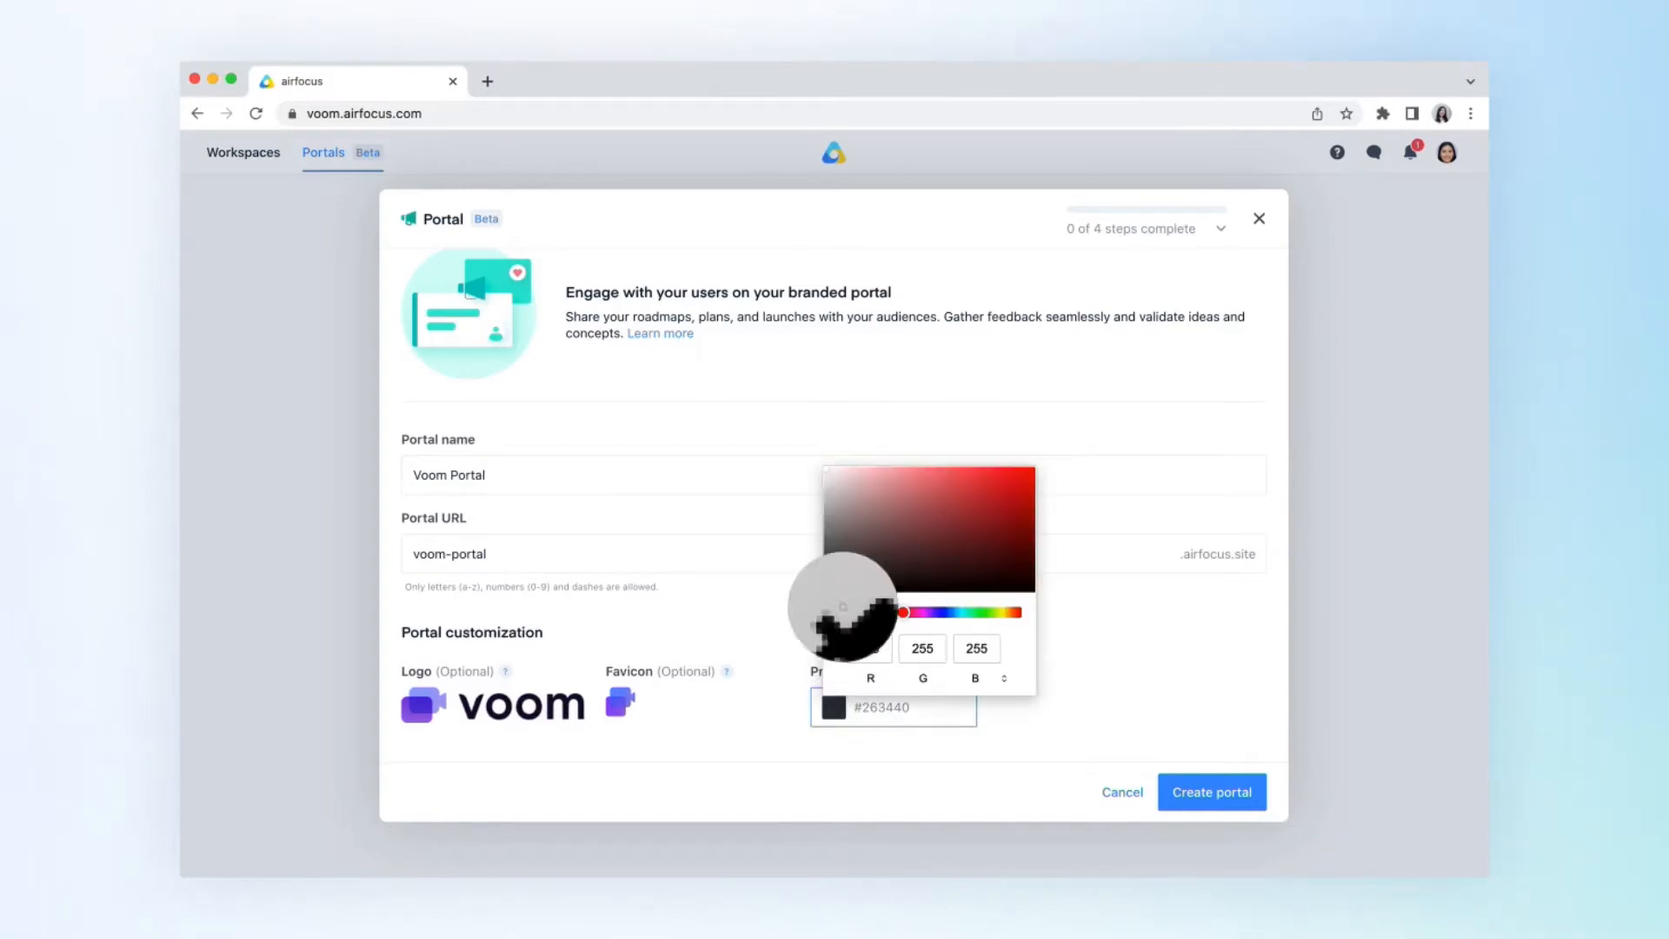
click(618, 700)
click(947, 721)
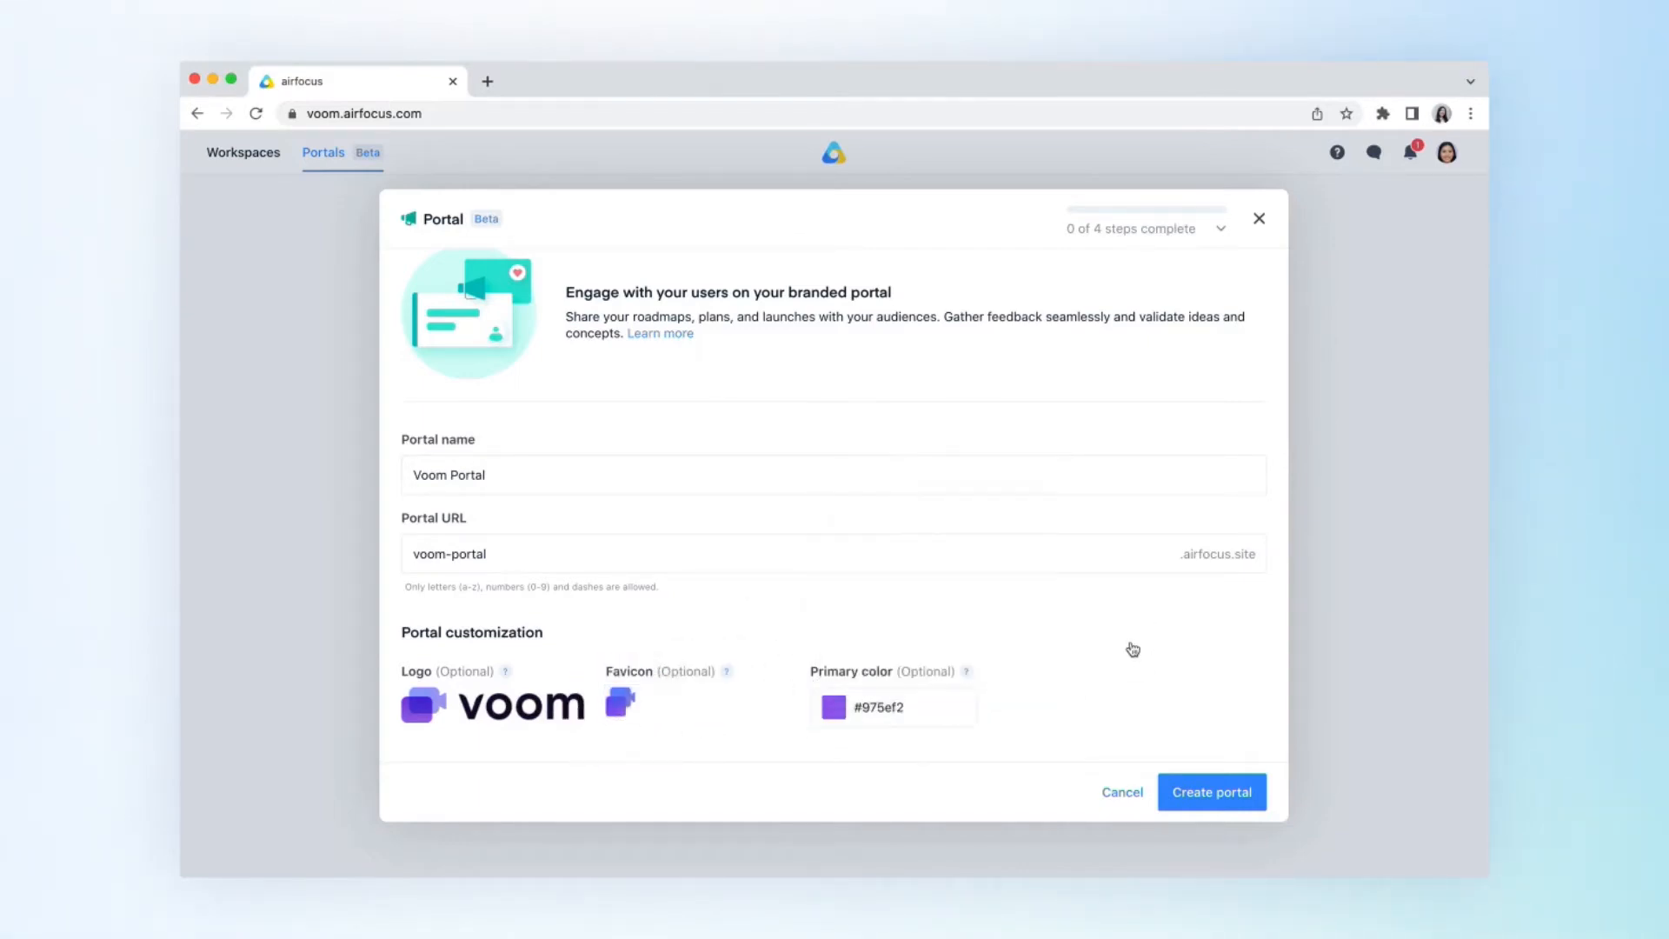
click(1226, 808)
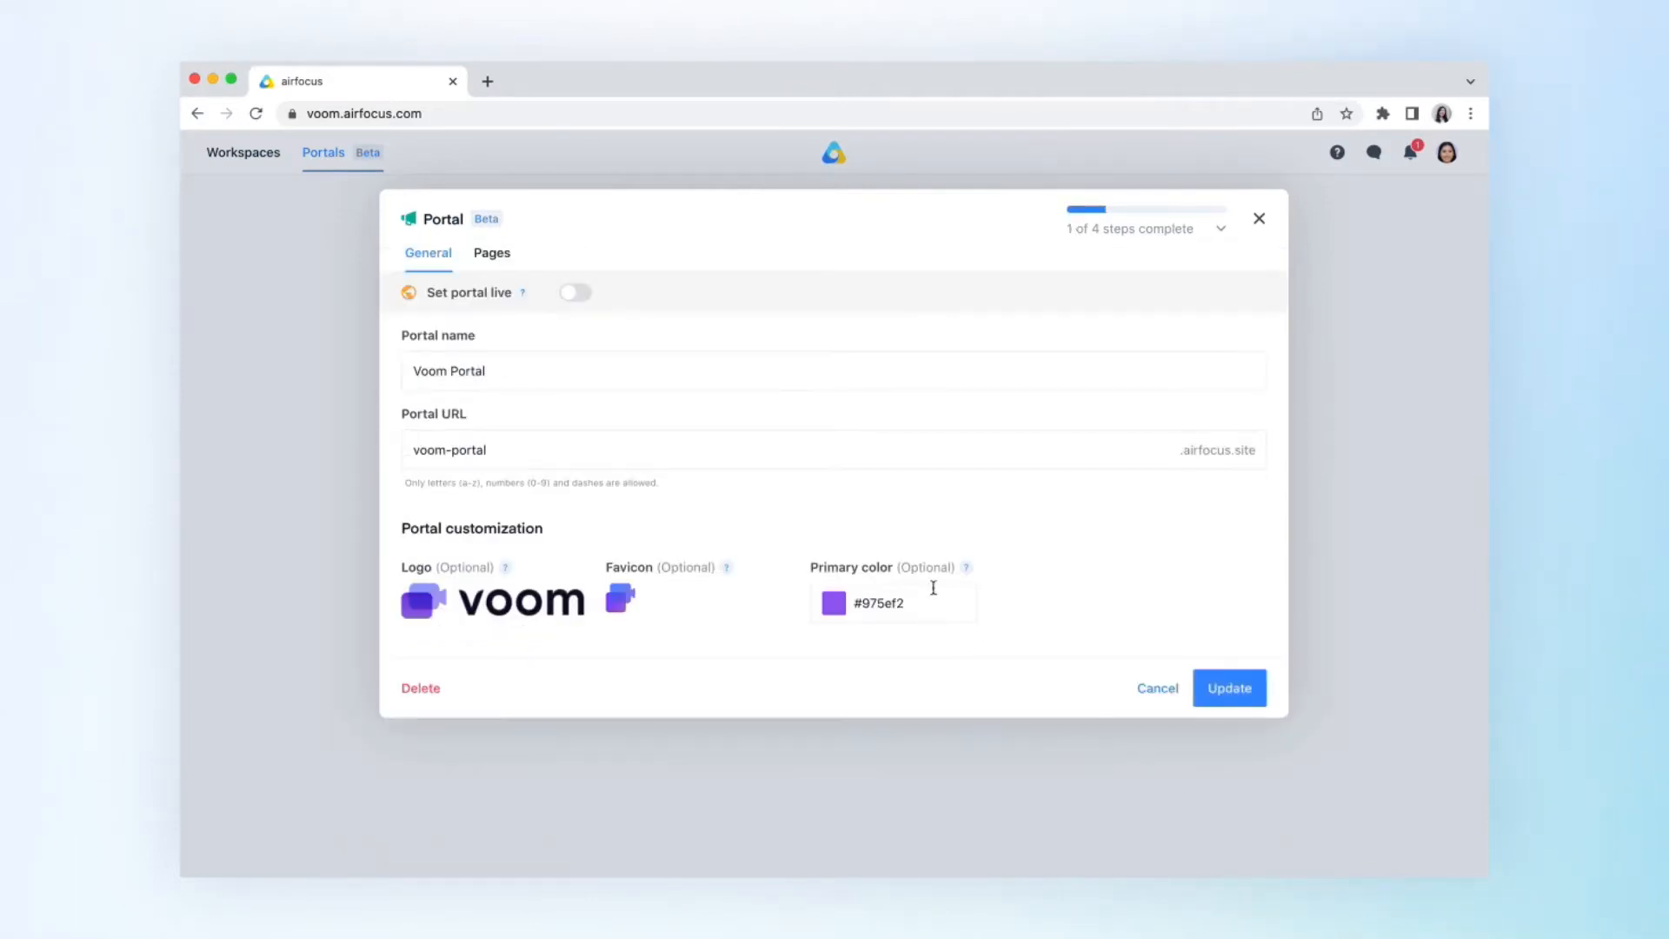
- Start a new workspace-type portal page named "Roadmap" with the page URL "roadmap-voom"
click(493, 260)
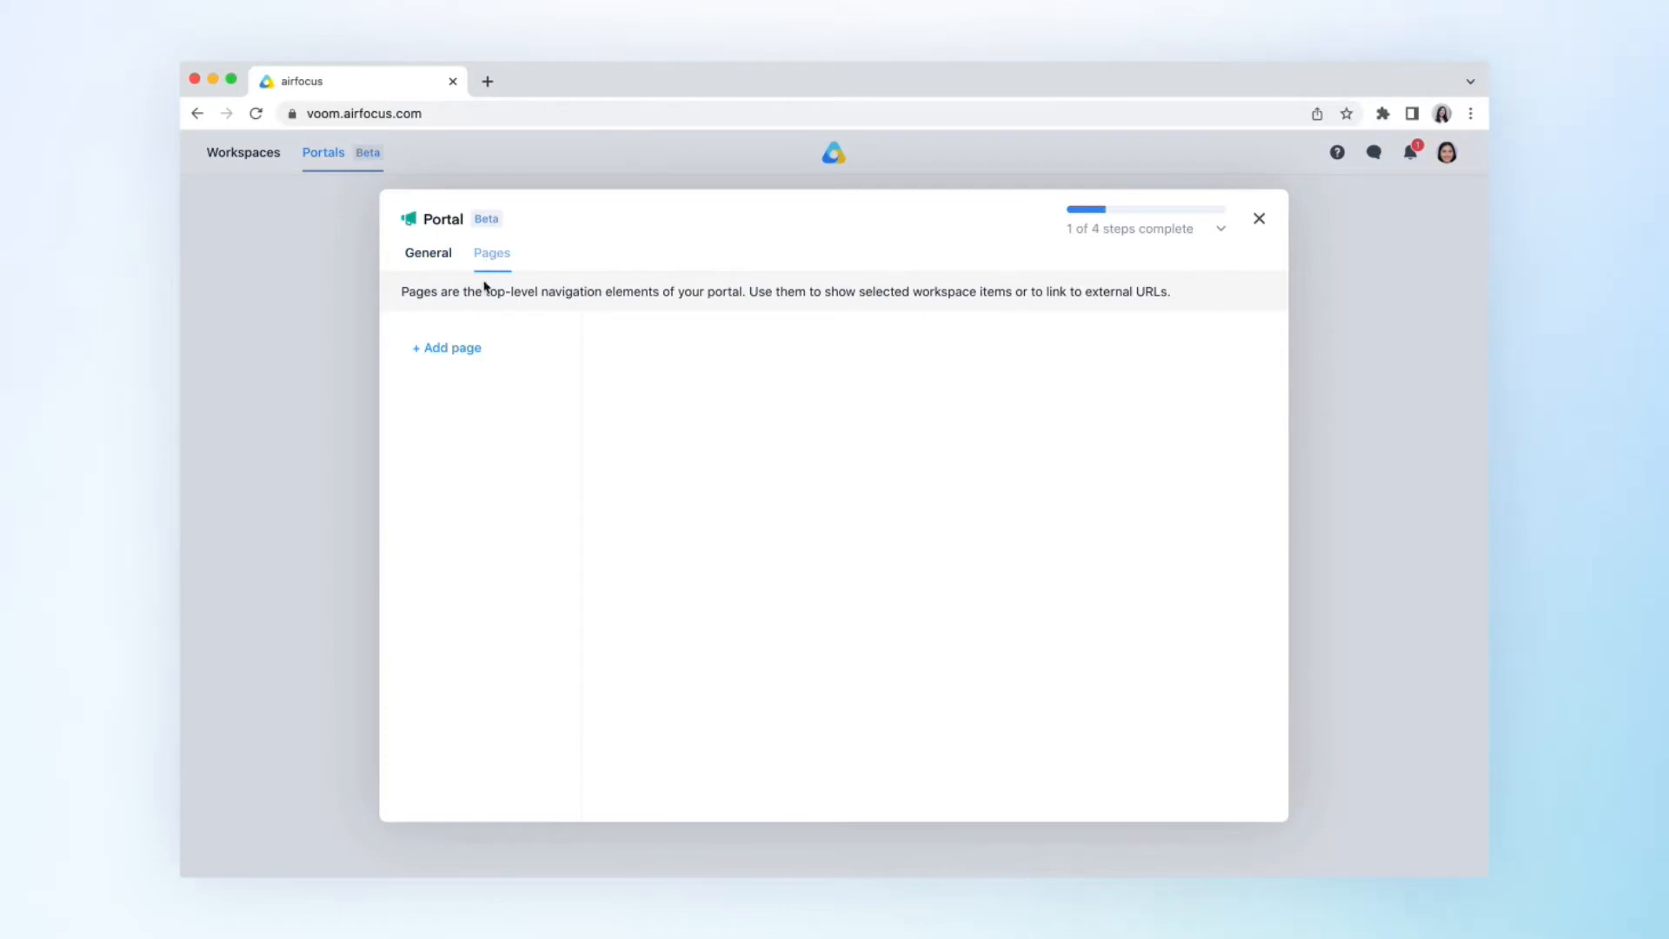
click(461, 347)
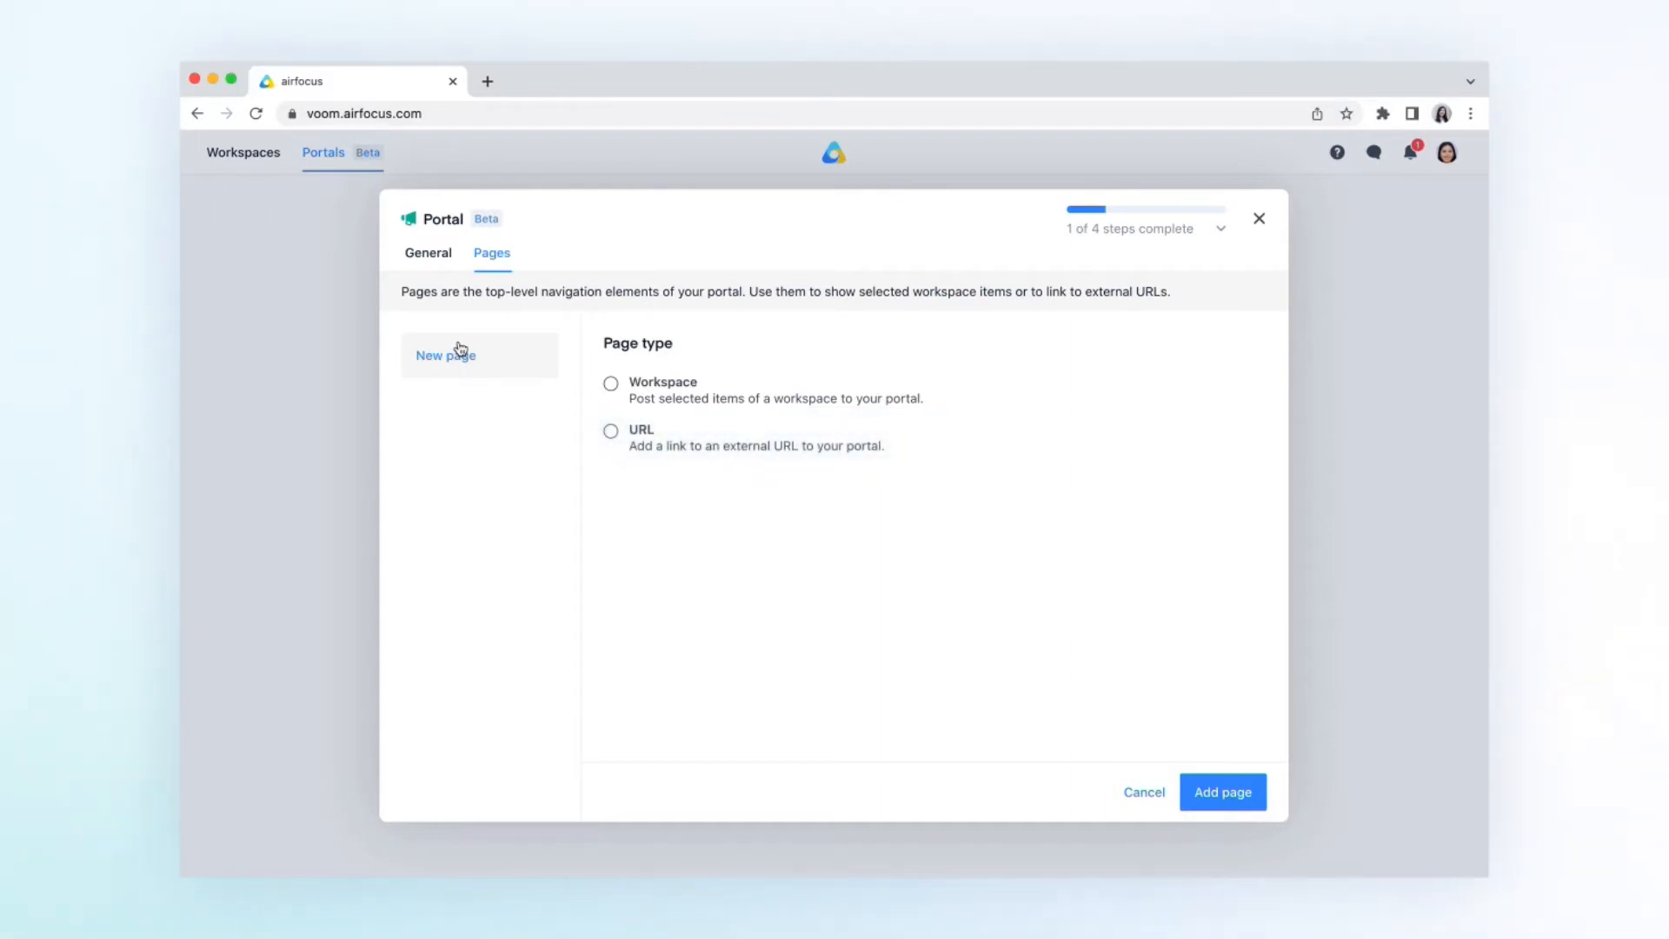
click(612, 385)
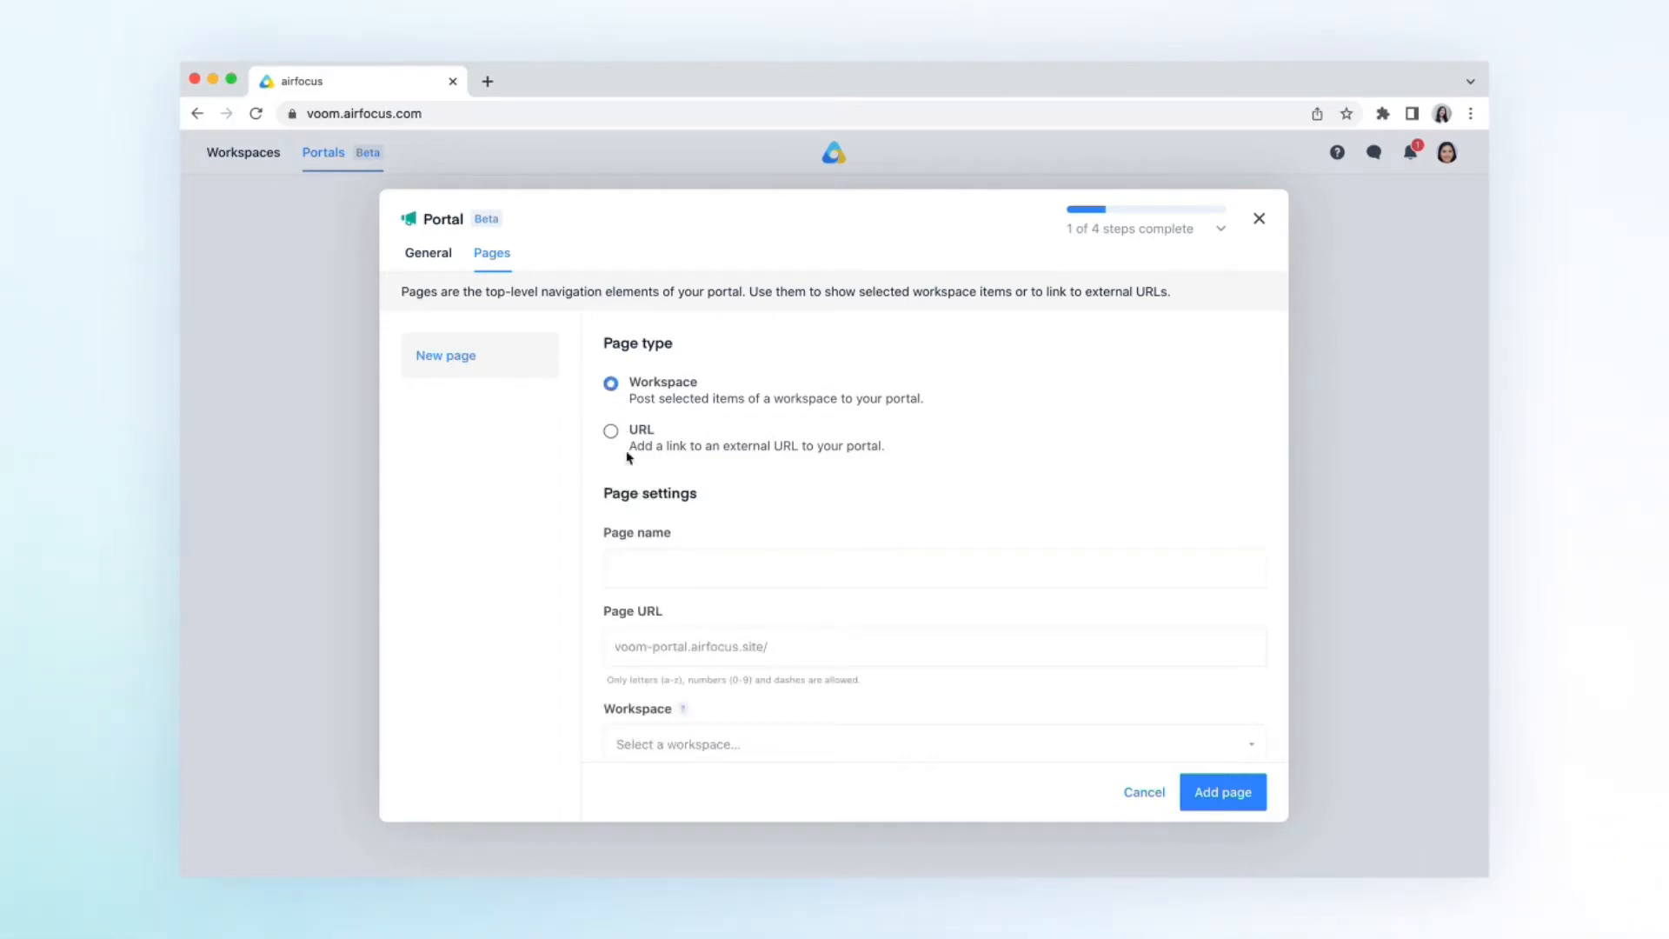
click(655, 562)
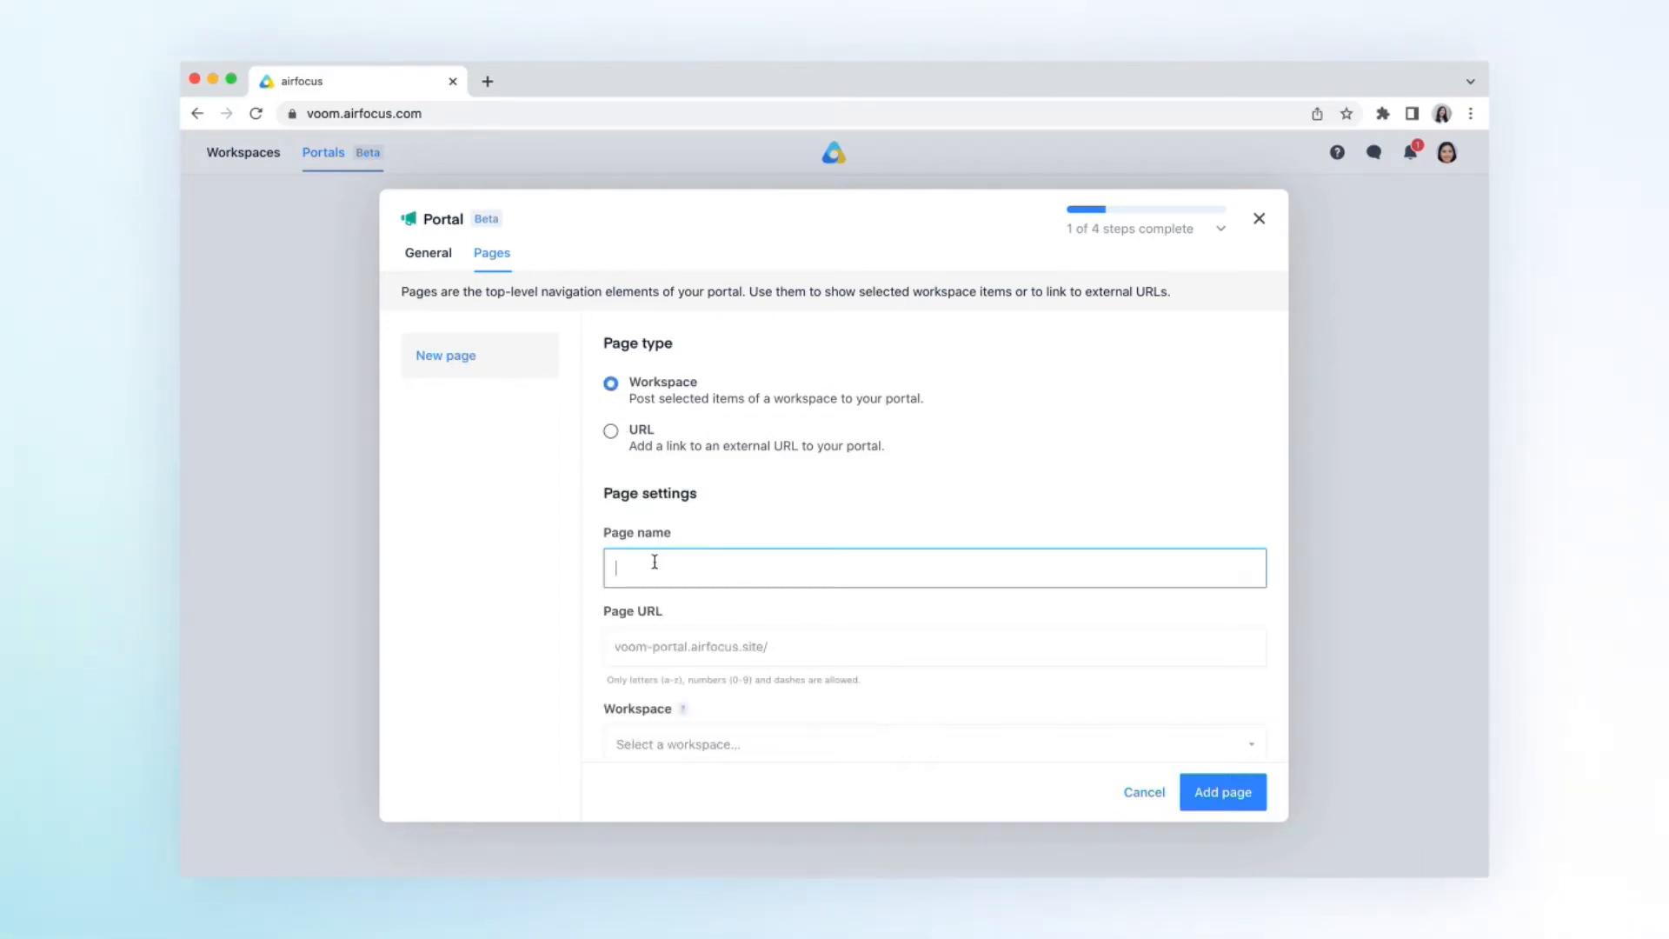
text(Roadmap)
click(850, 641)
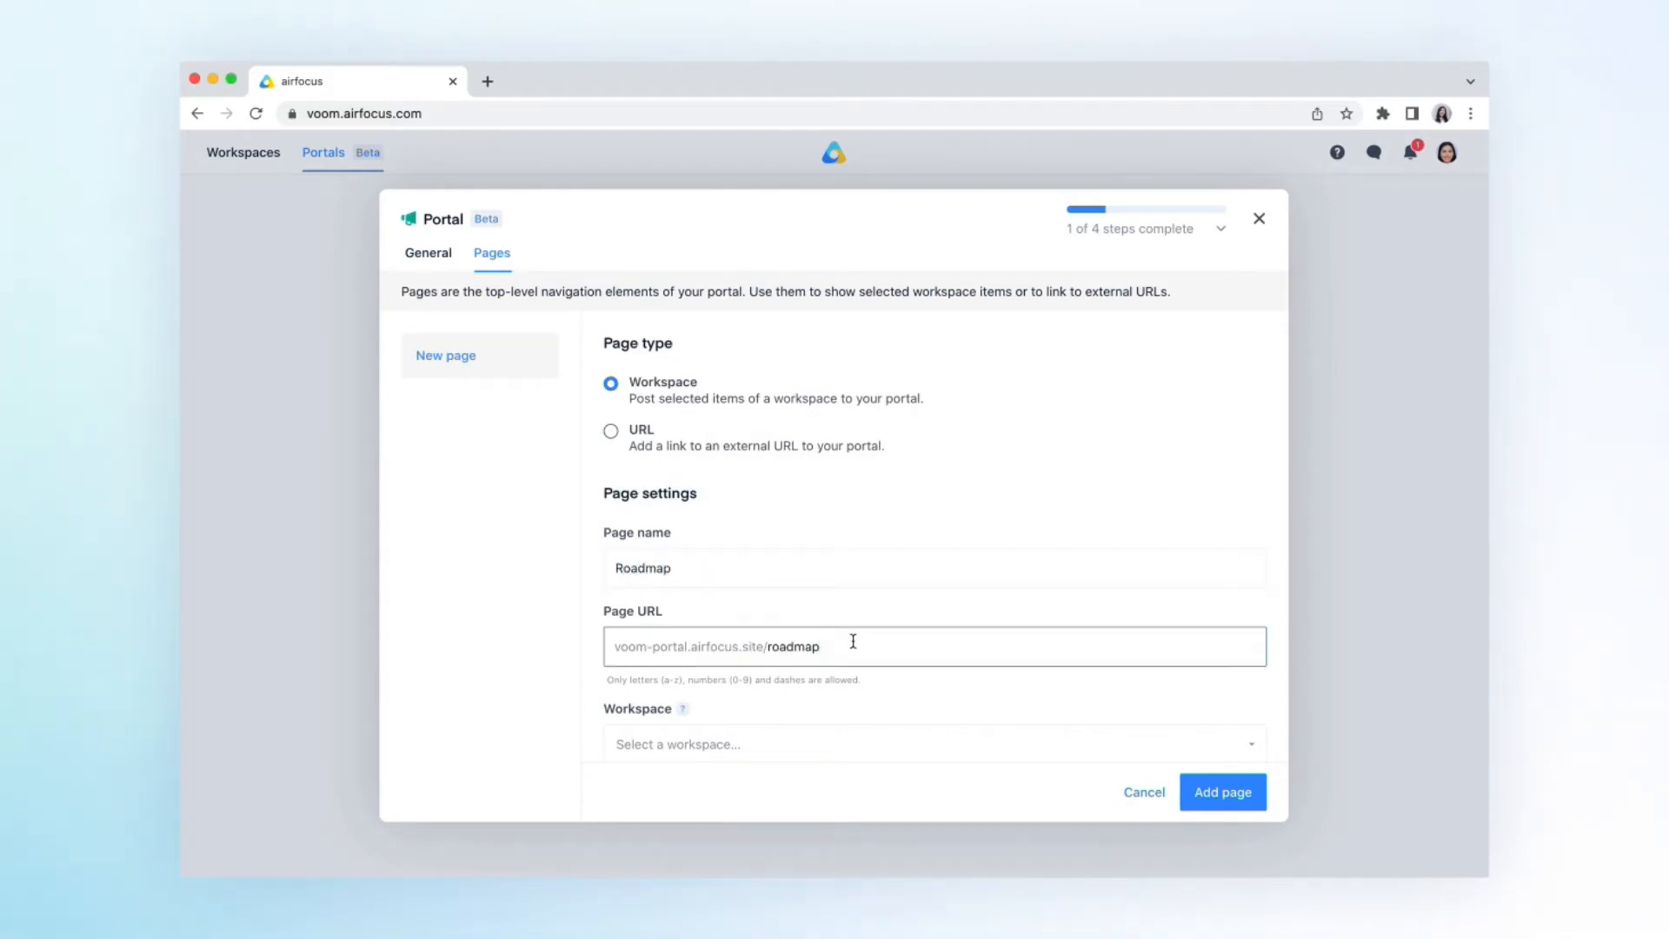
text(-voom)
- Link the page to the Voom Roadmap workspace and use the Roadmap lane field for its tabs
scroll(847, 691, down, 1)
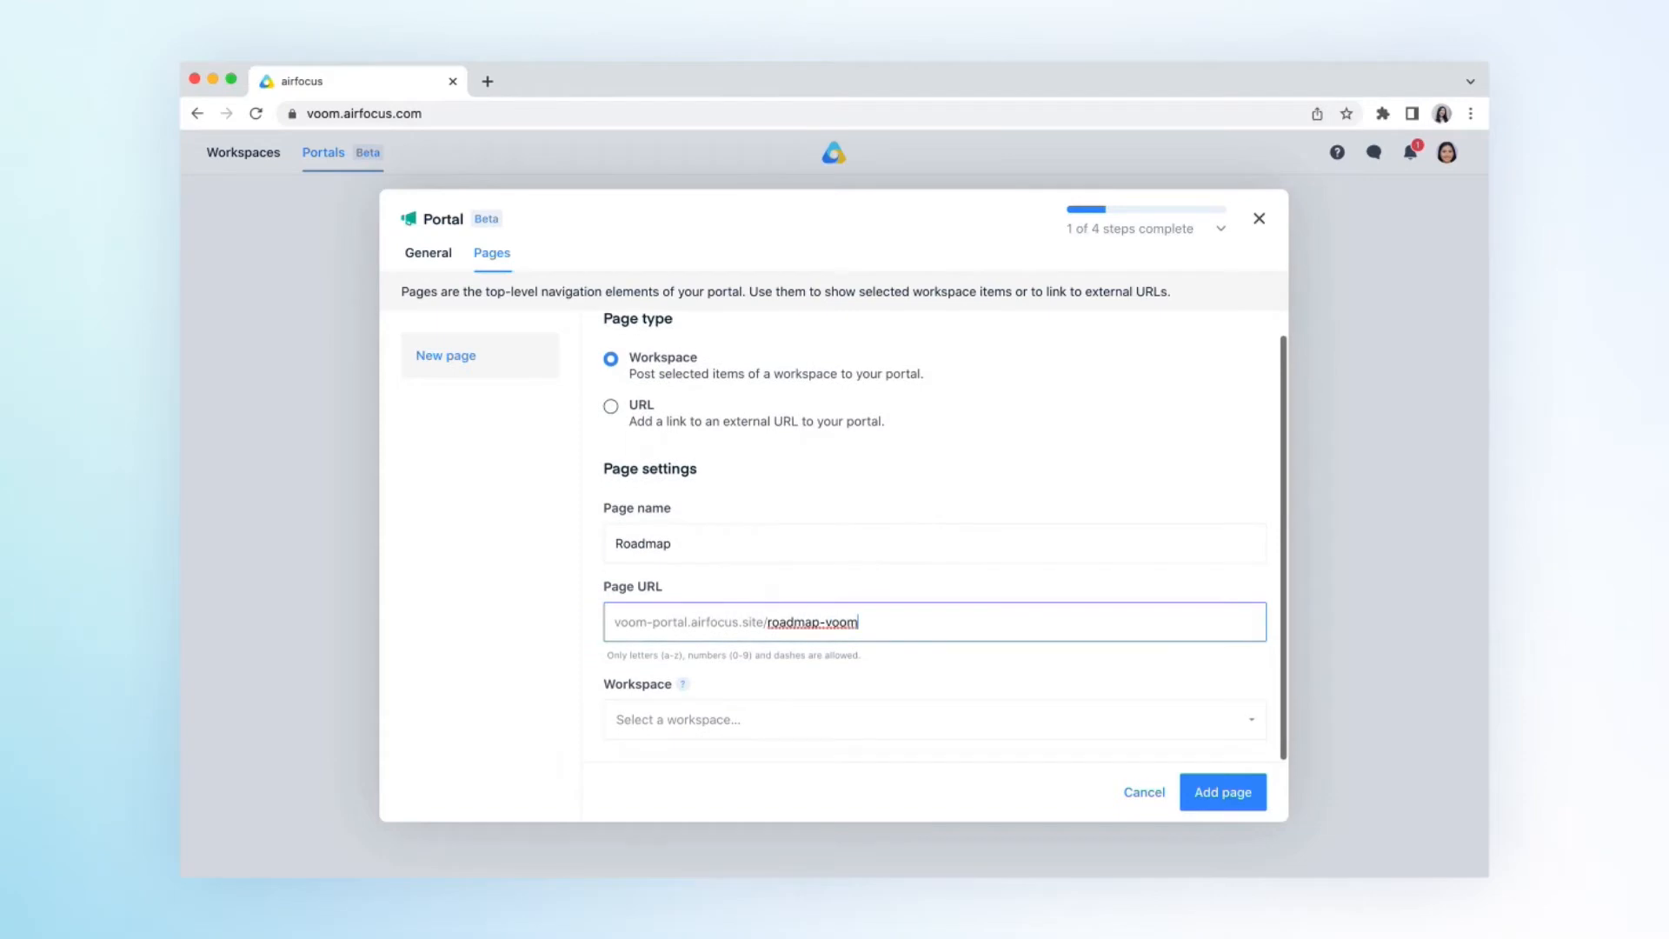
click(844, 720)
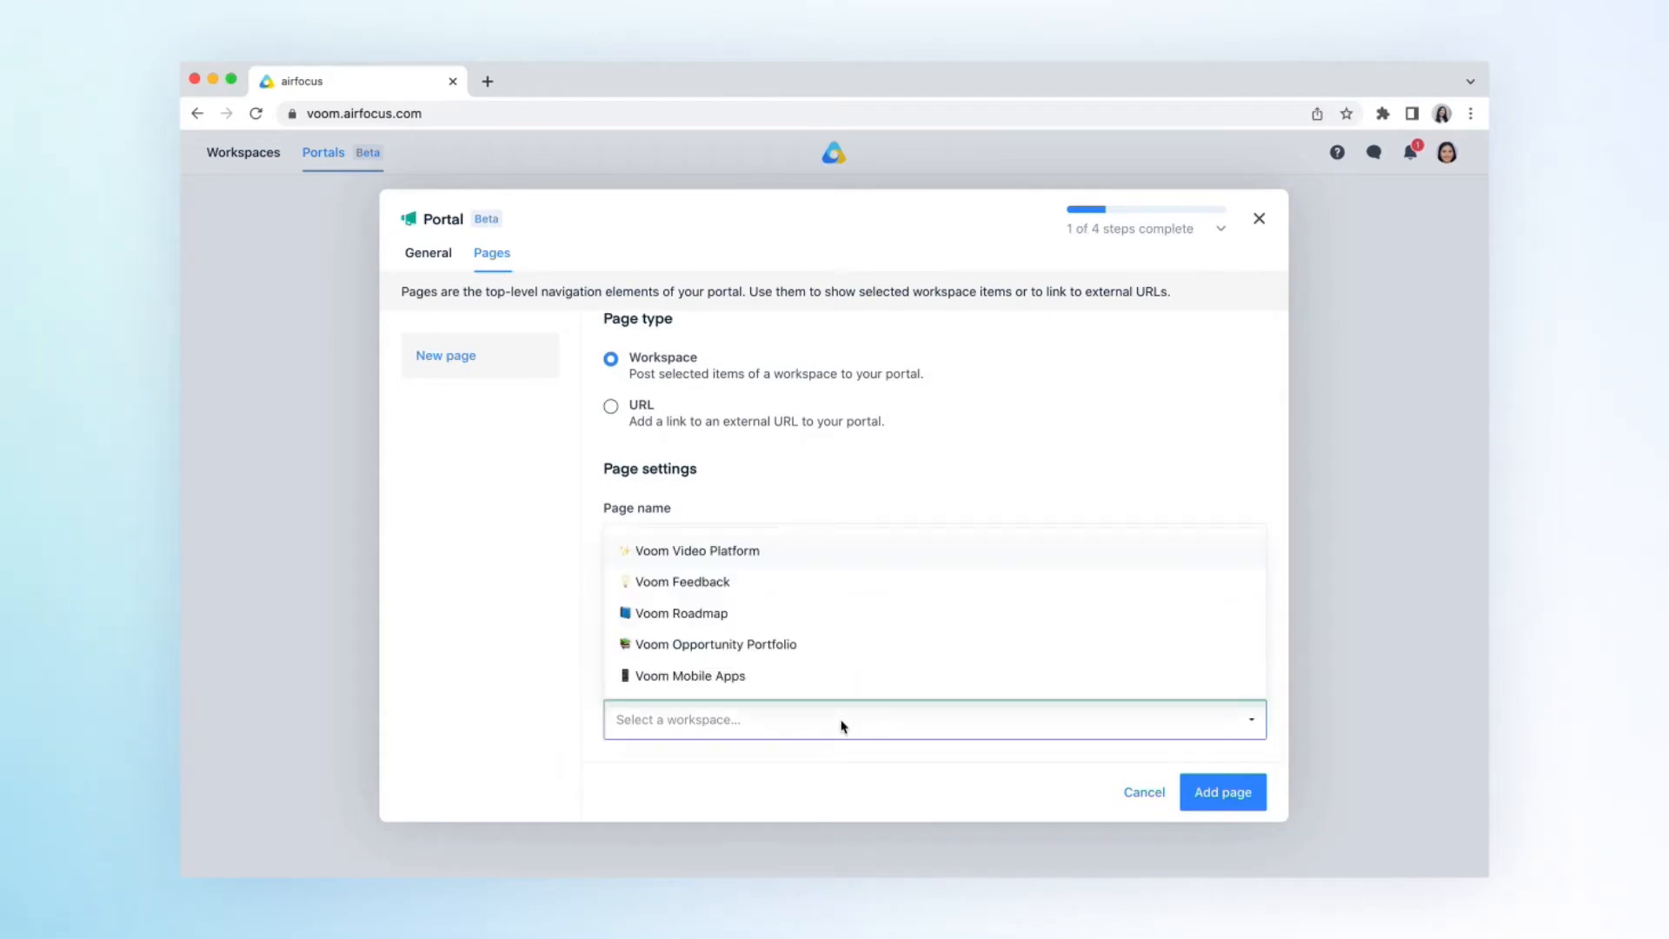
click(826, 622)
scroll(826, 623, down, 5)
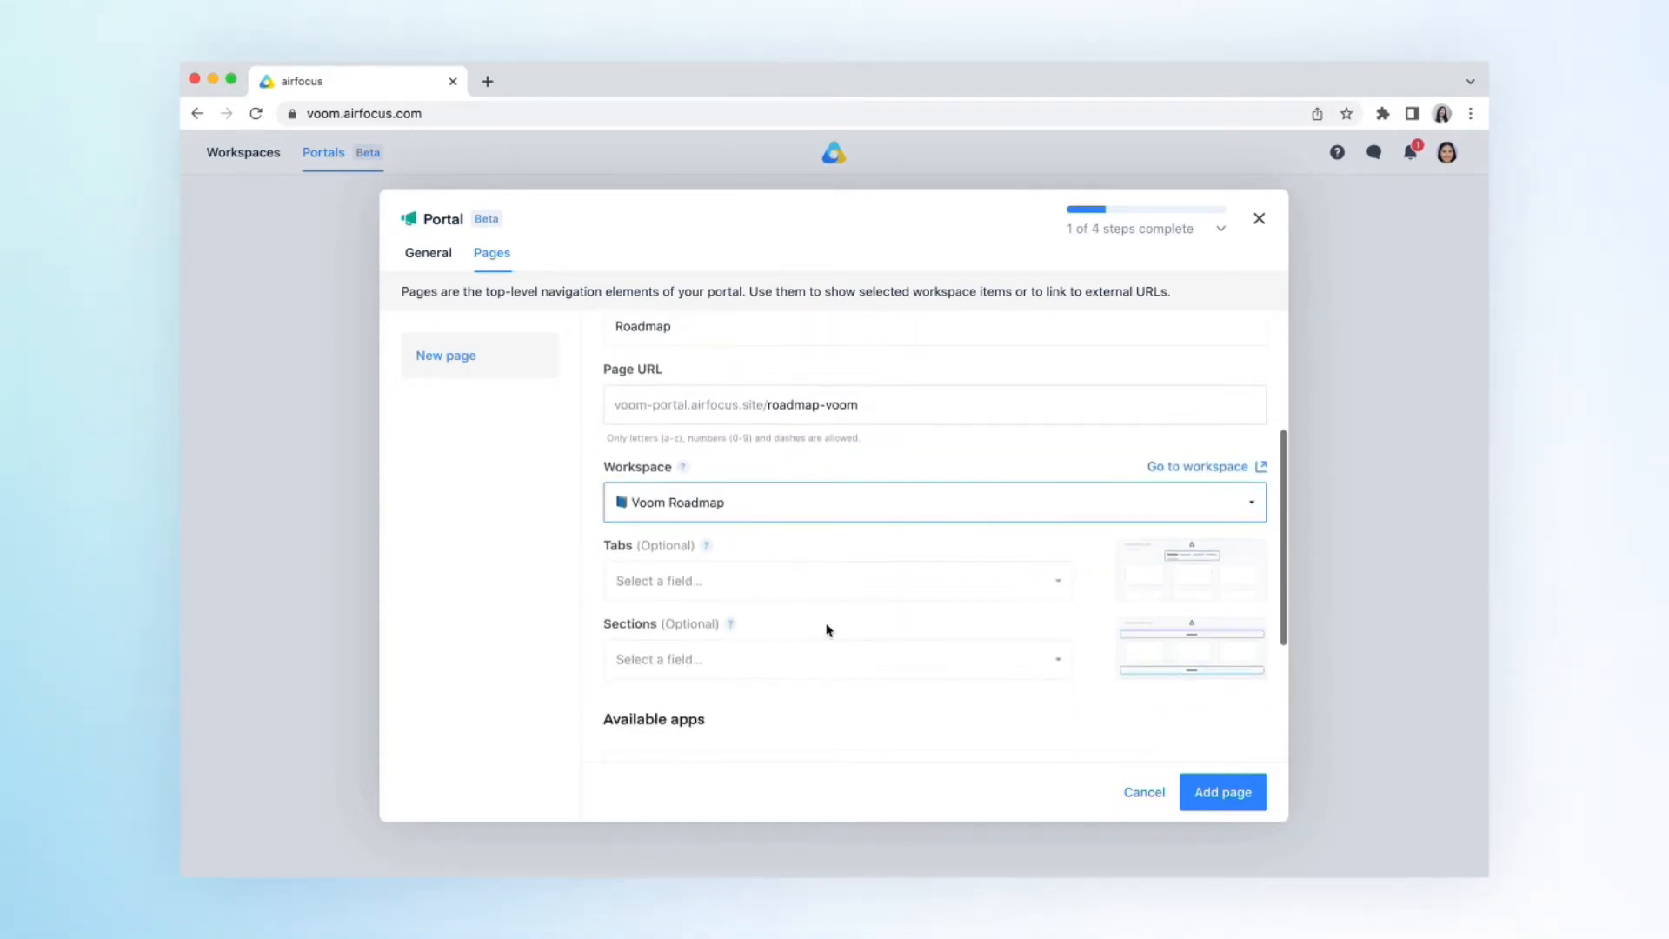
scroll(828, 629, down, 1)
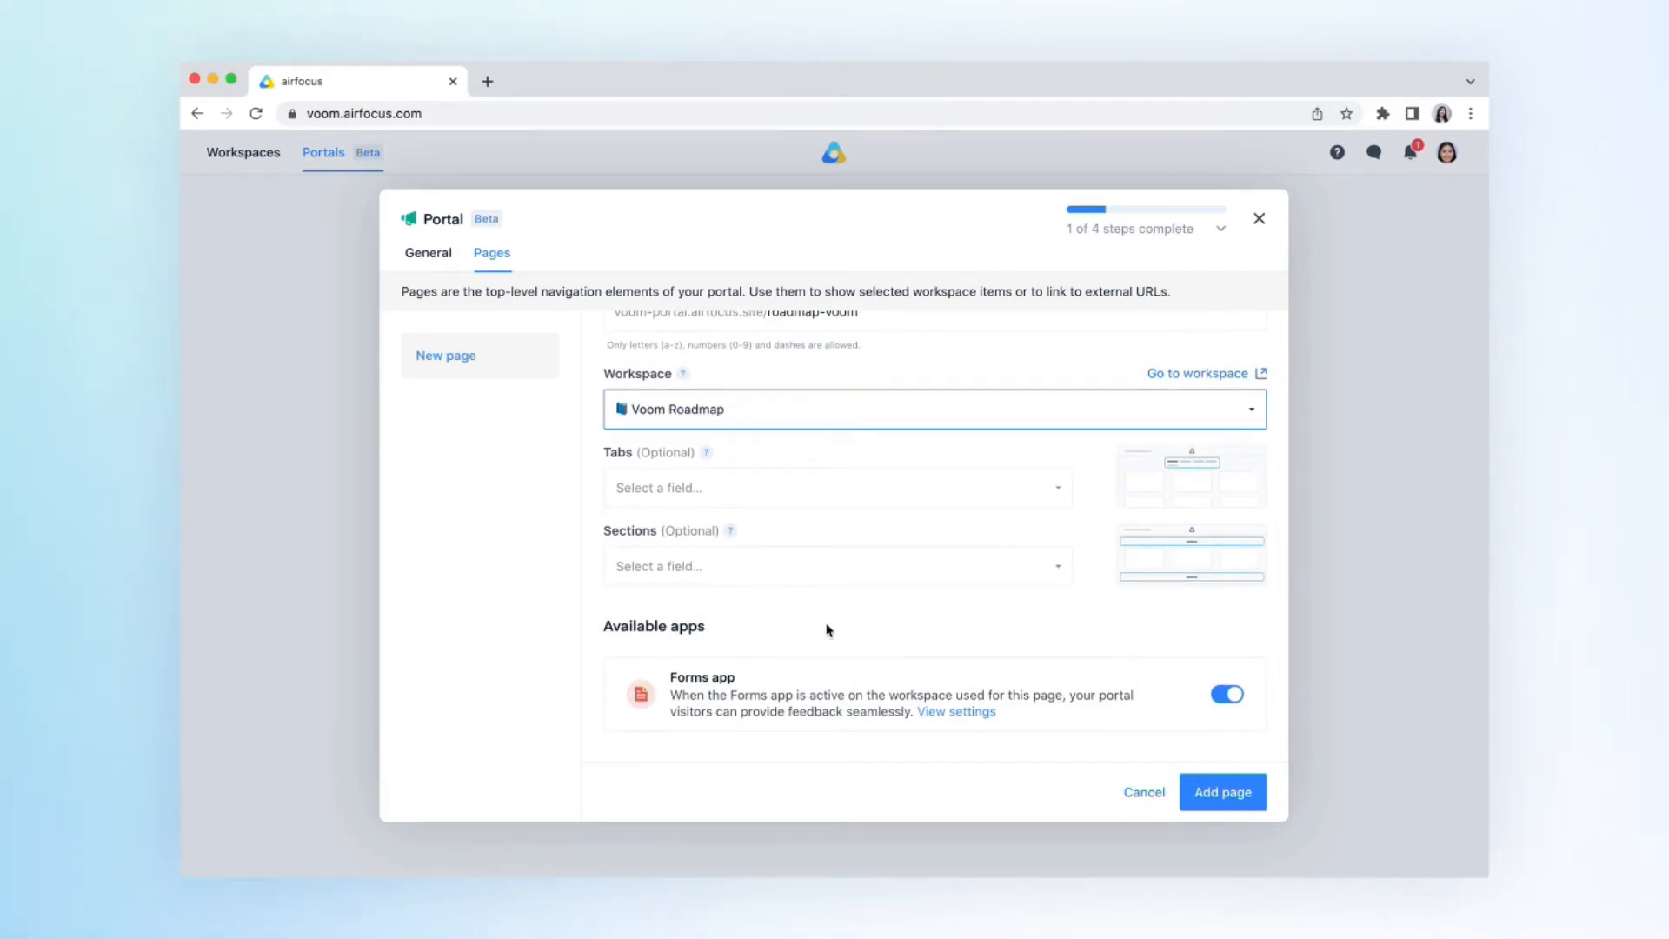
click(957, 487)
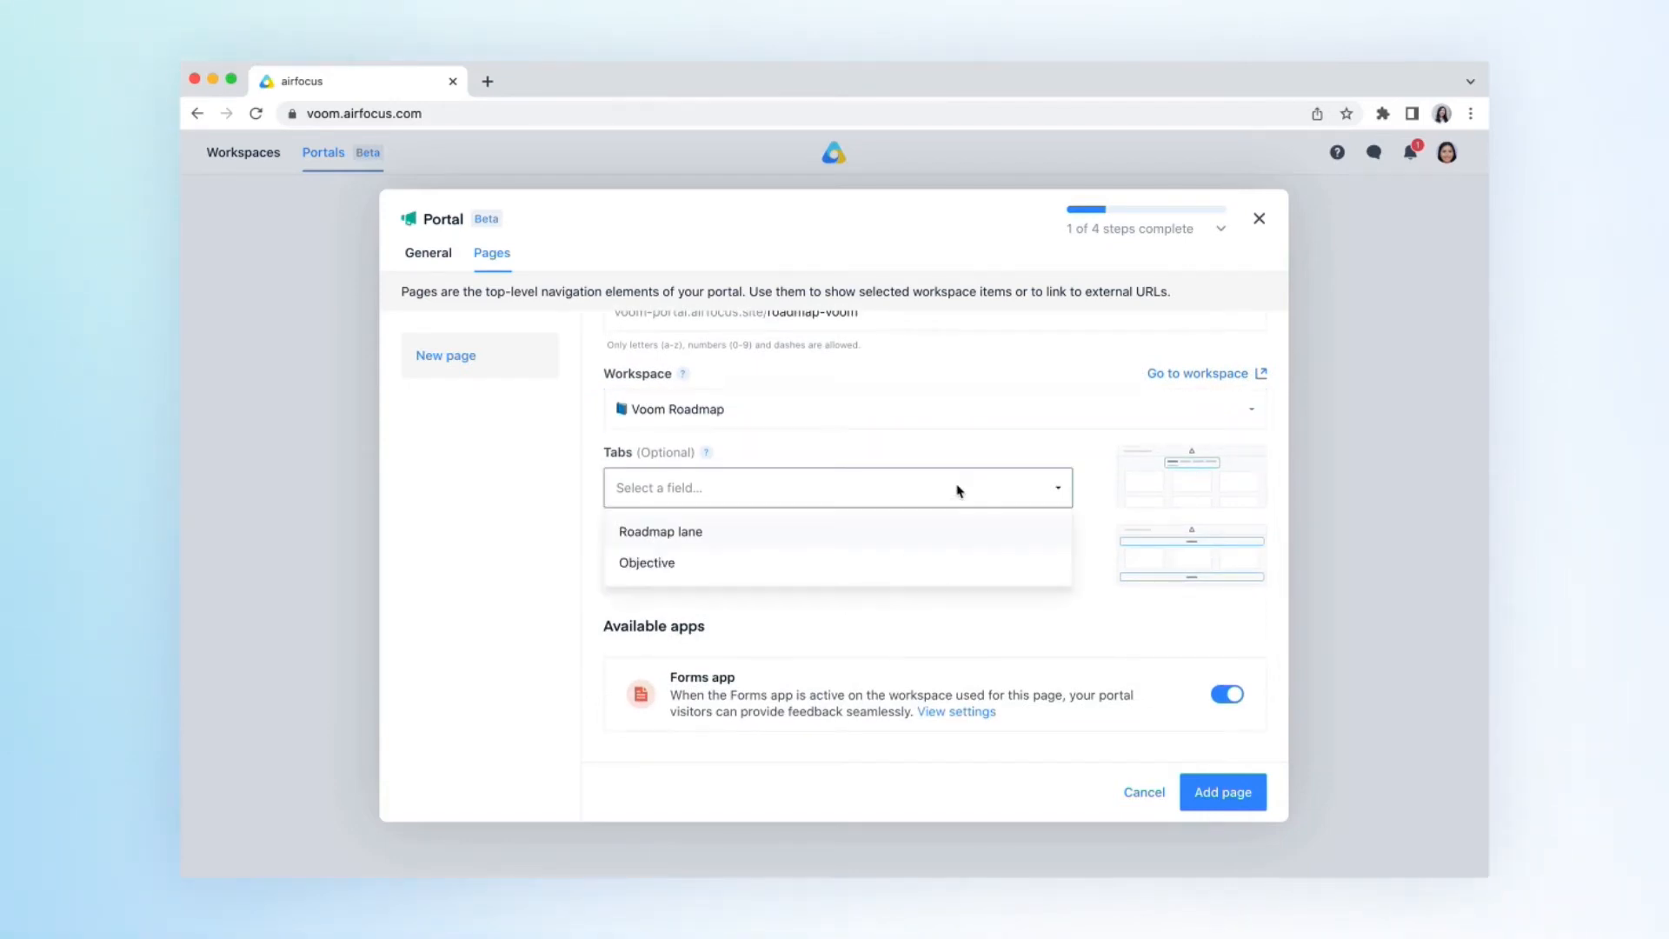
click(911, 543)
- Keep the Forms app enabled and turn on the hero section with the headline "Welcome to Voom Portal"
scroll(893, 632, down, 3)
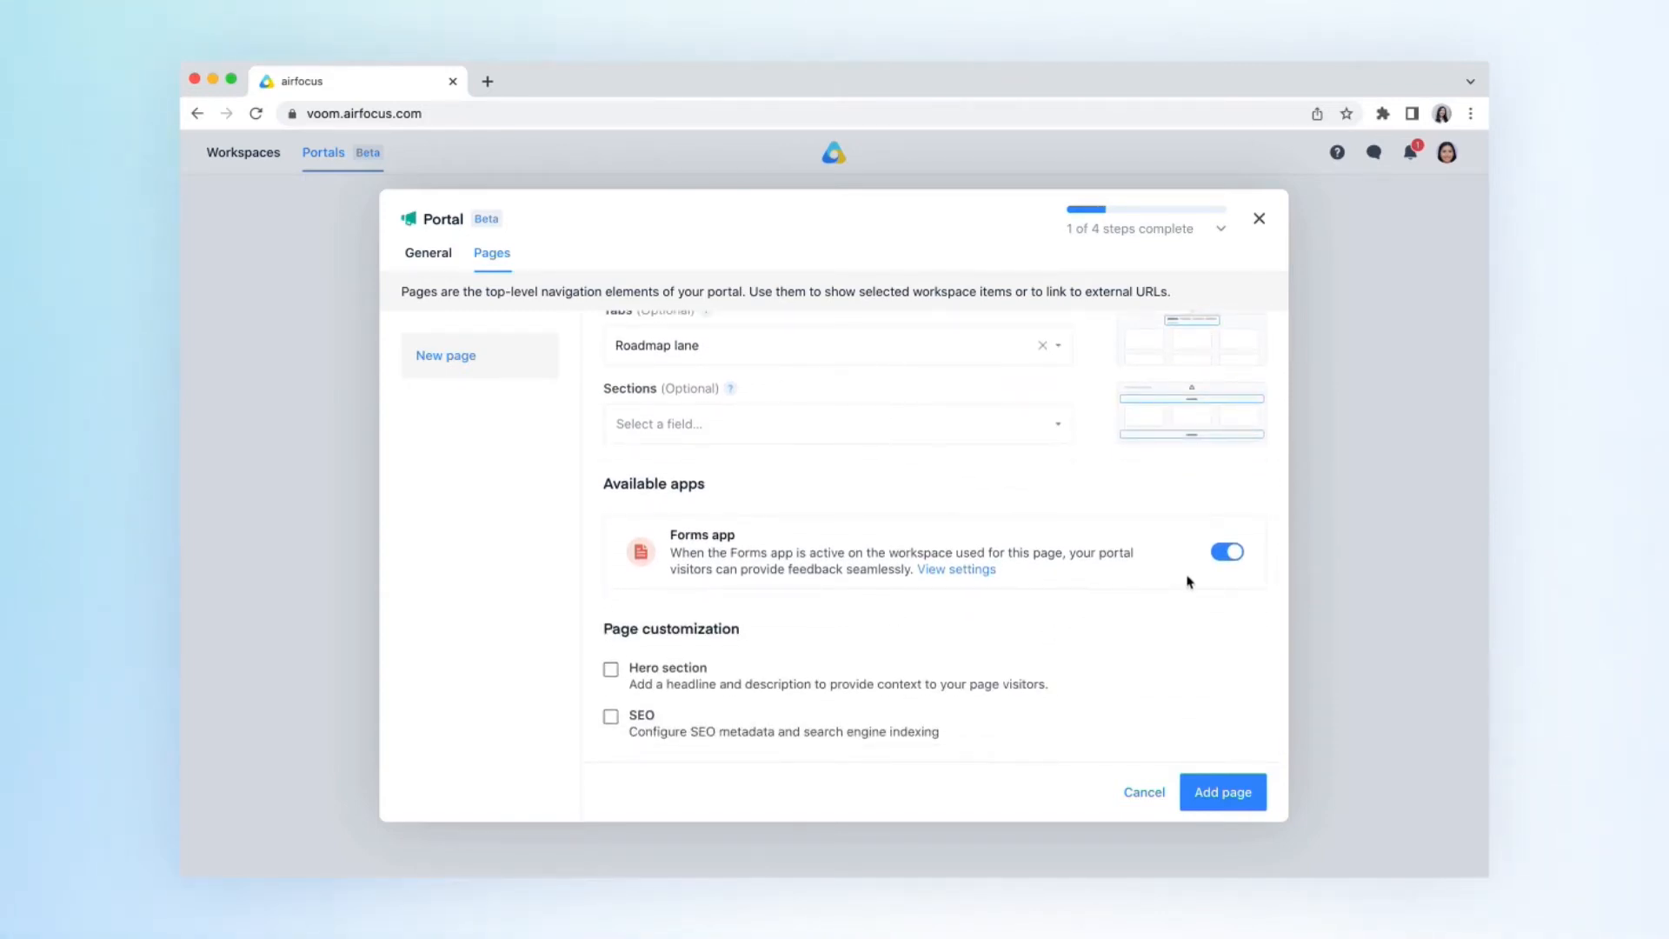
click(1228, 556)
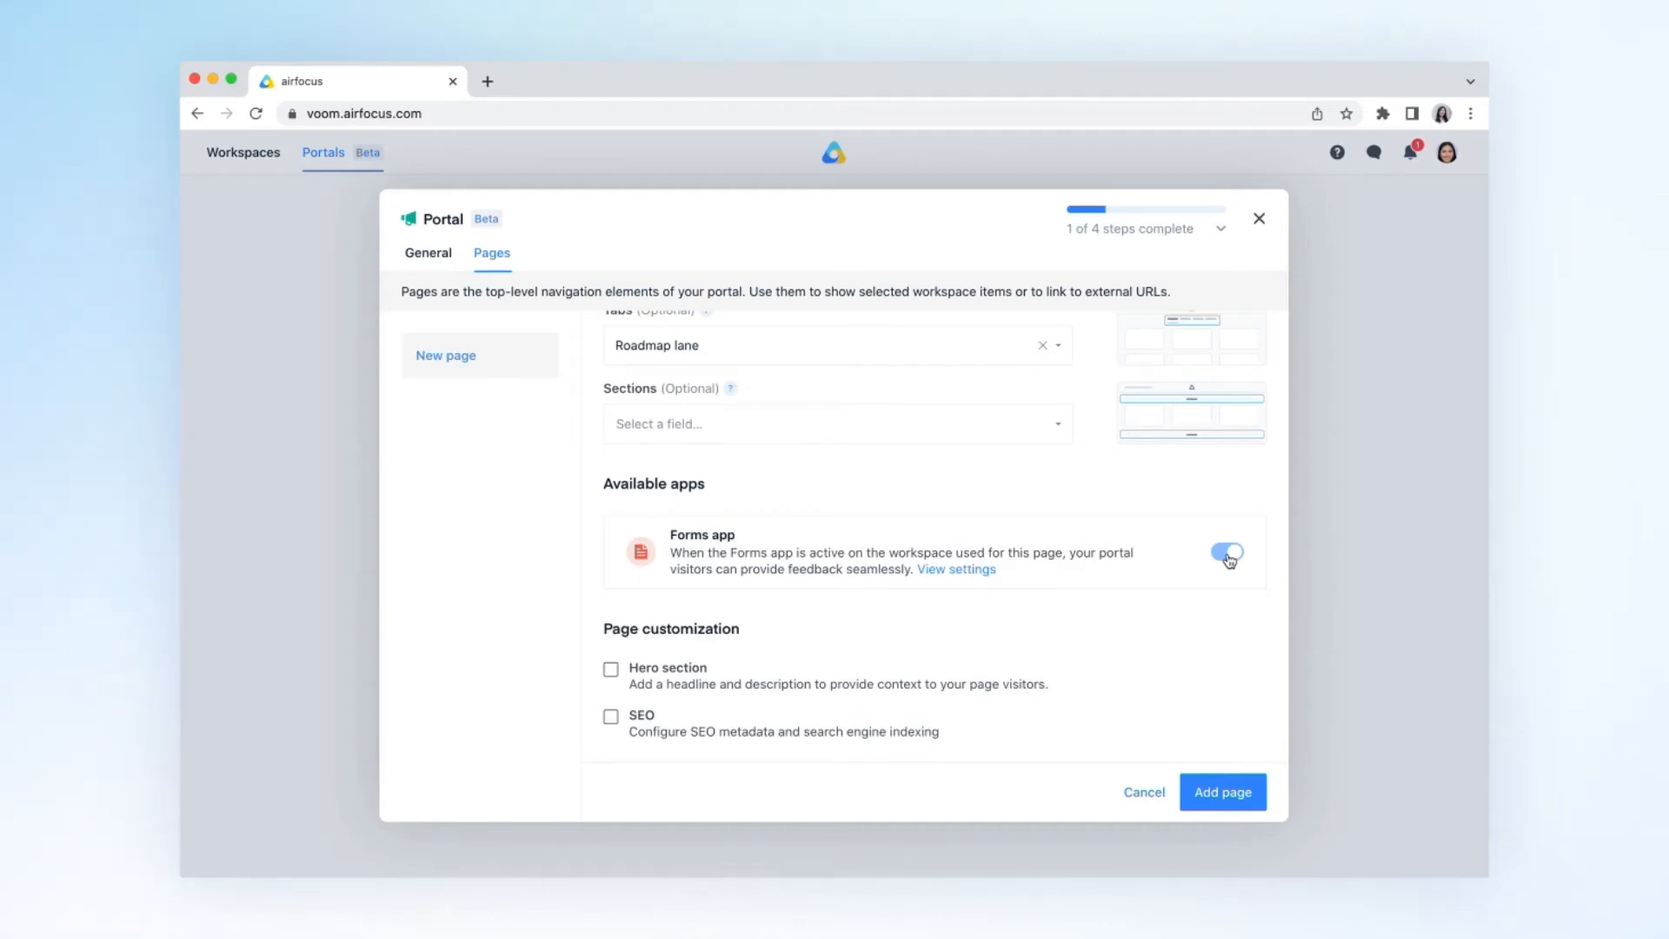
click(610, 669)
scroll(611, 676, down, 1)
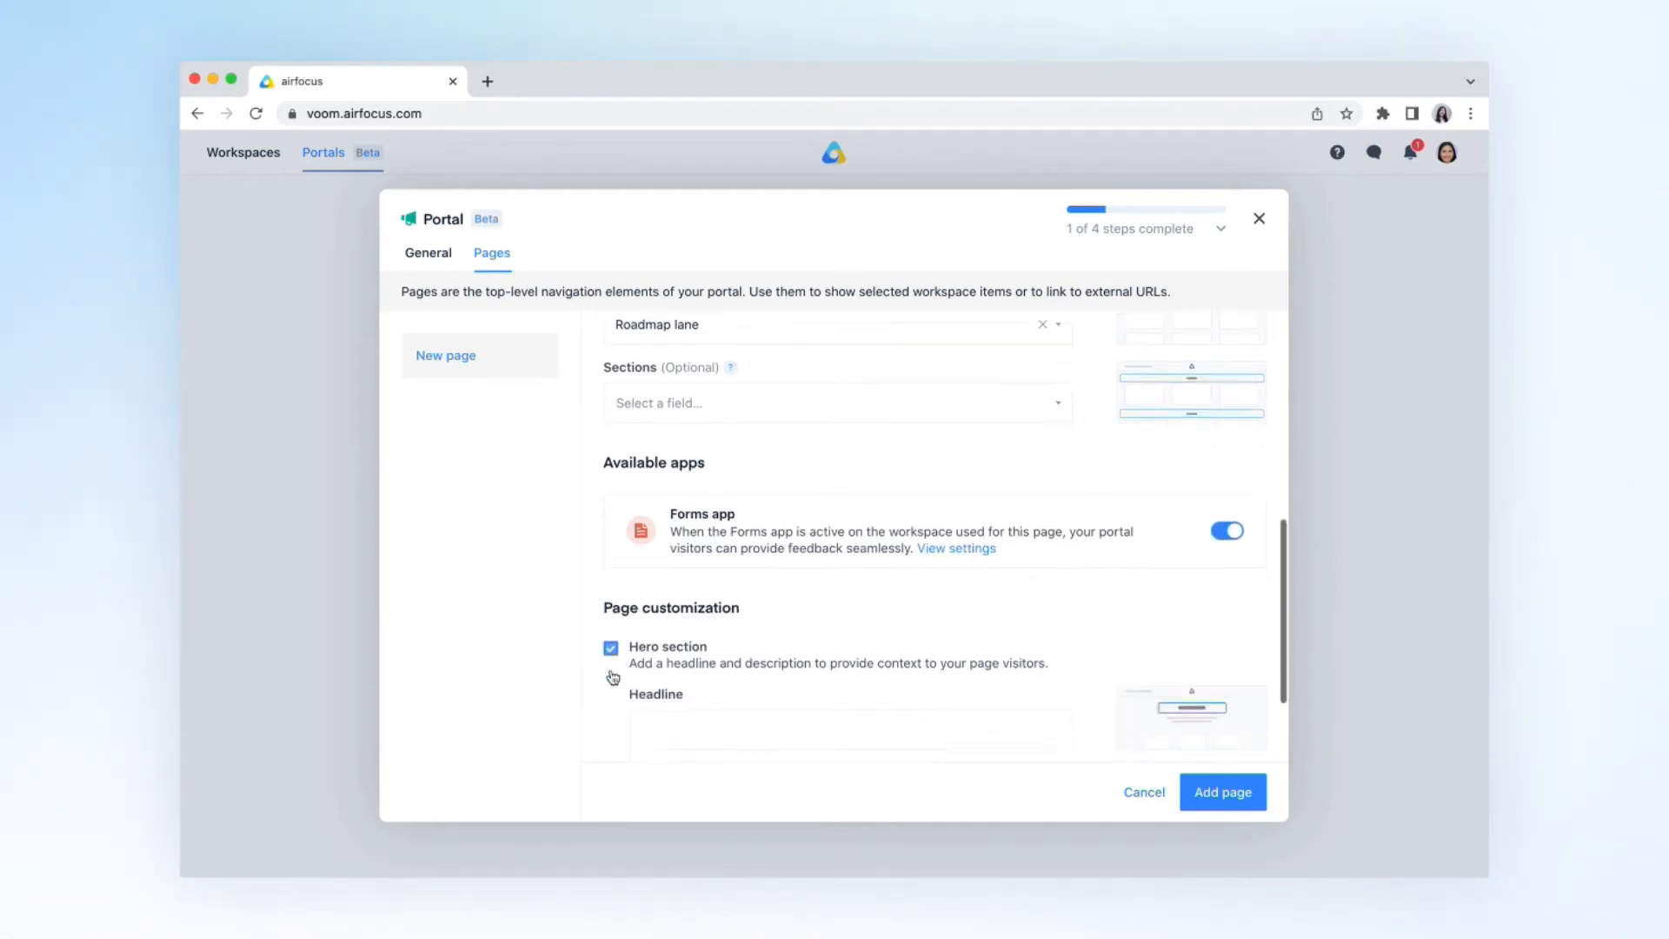
scroll(613, 677, down, 3)
click(667, 595)
text(Welcome to Voom Portal)
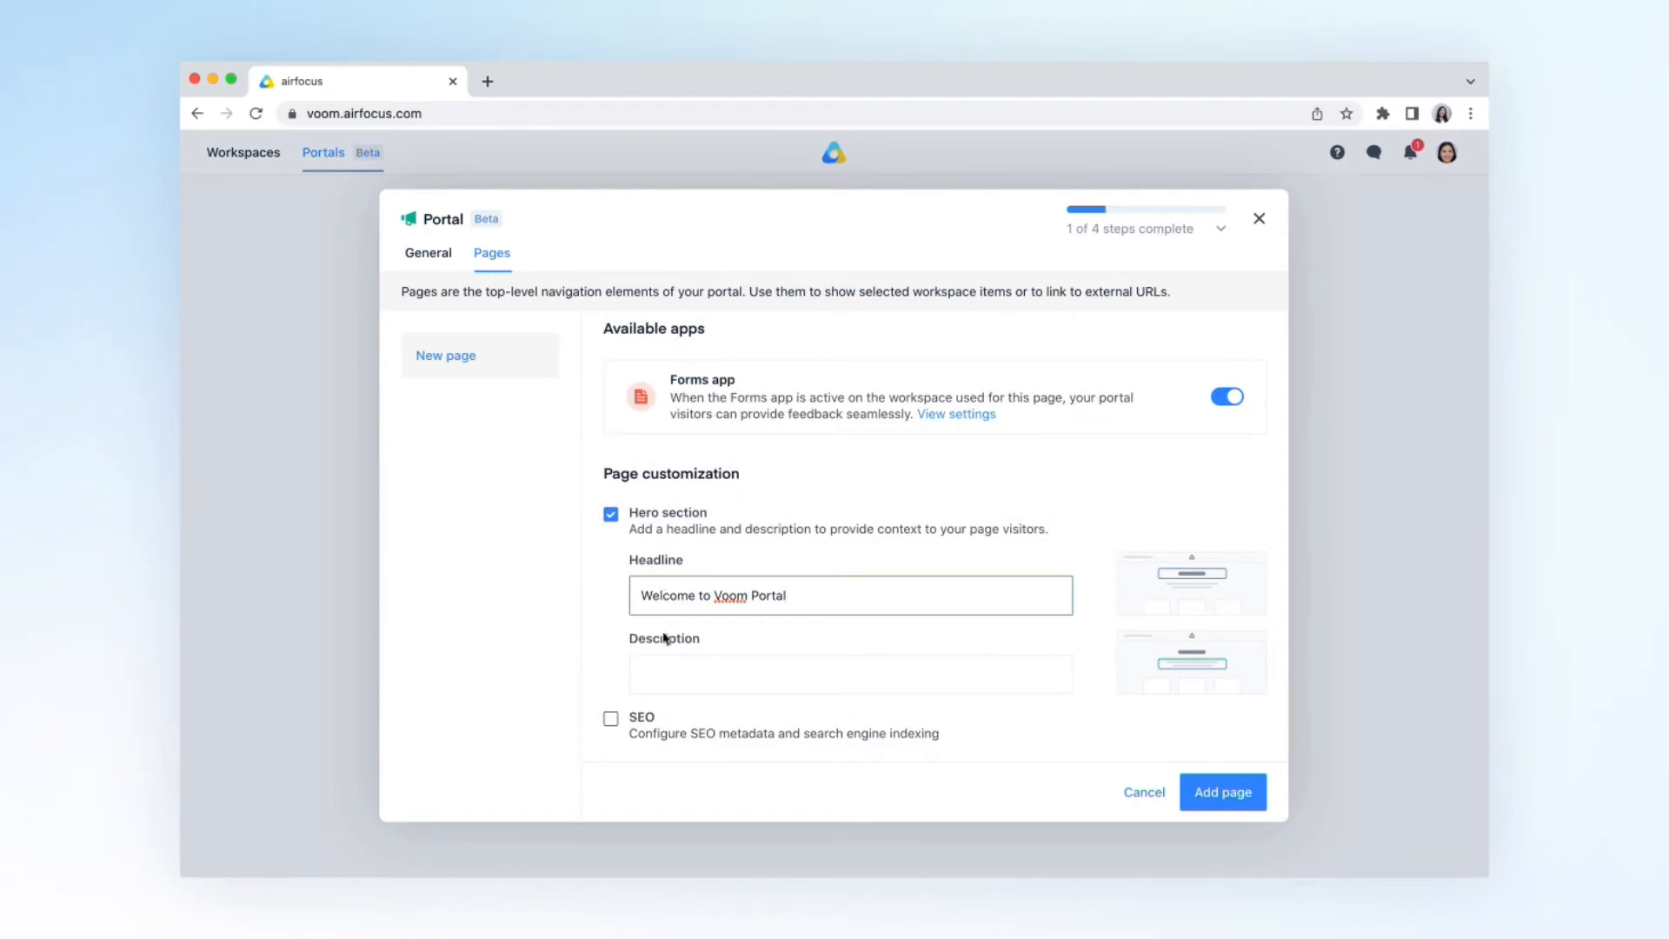
- Set the hero description to "Learn what we're working on now, next, and later & give us feedback." and add the page
click(668, 674)
text(Learn what we're working on now, next, and later & give us feedback.)
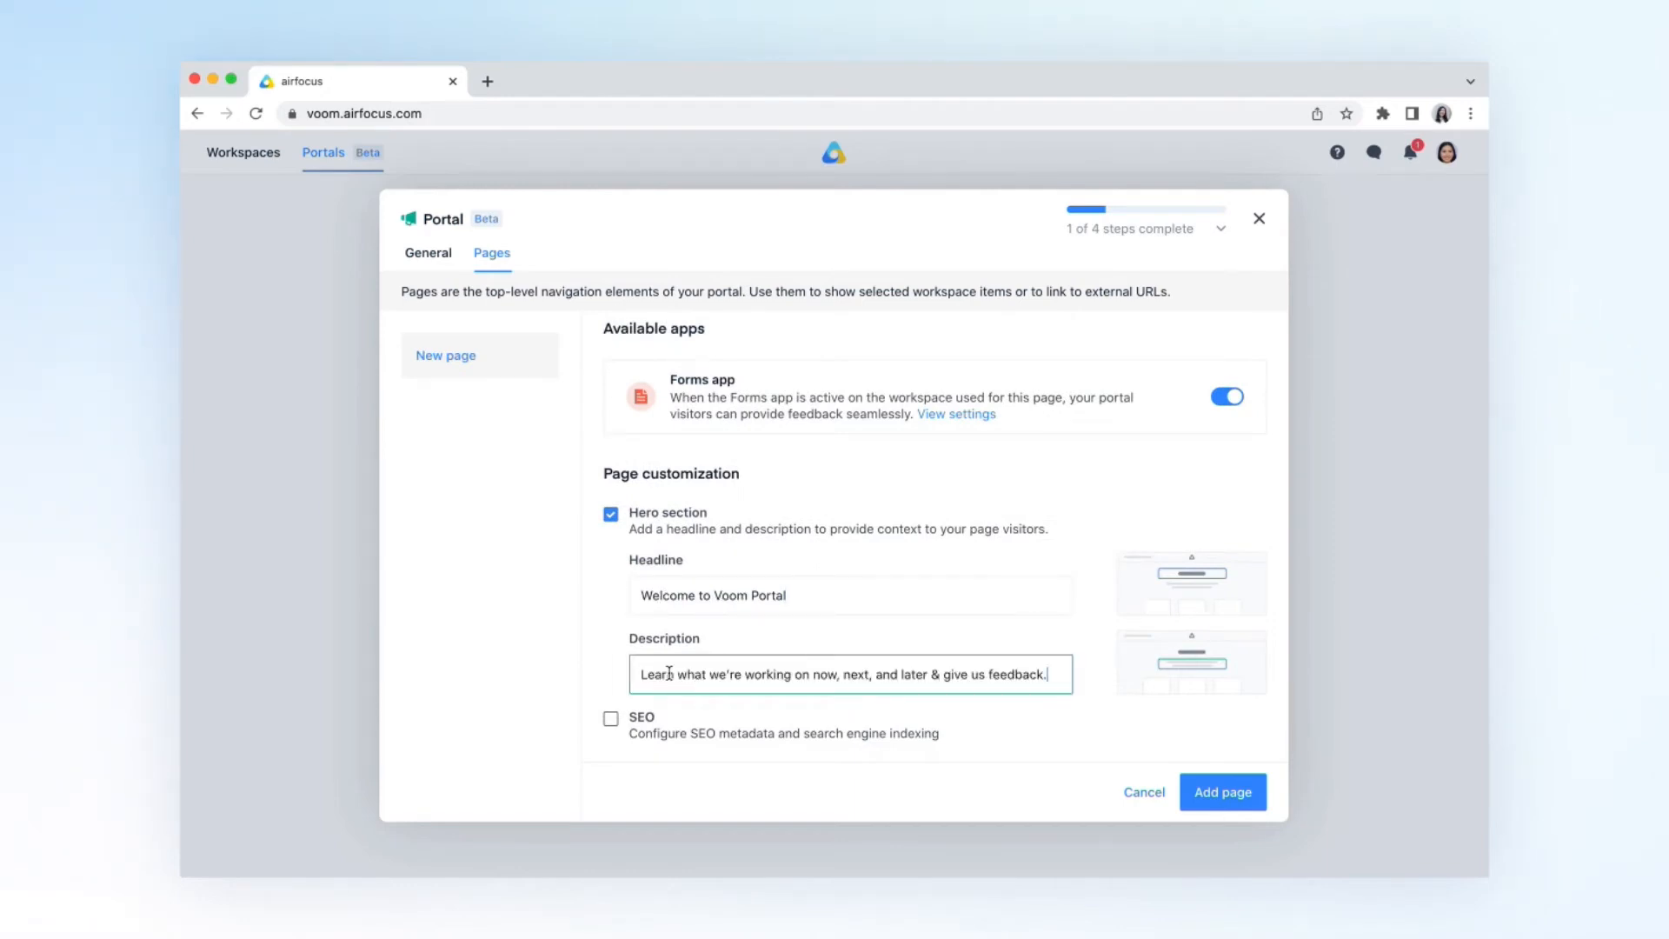
click(600, 670)
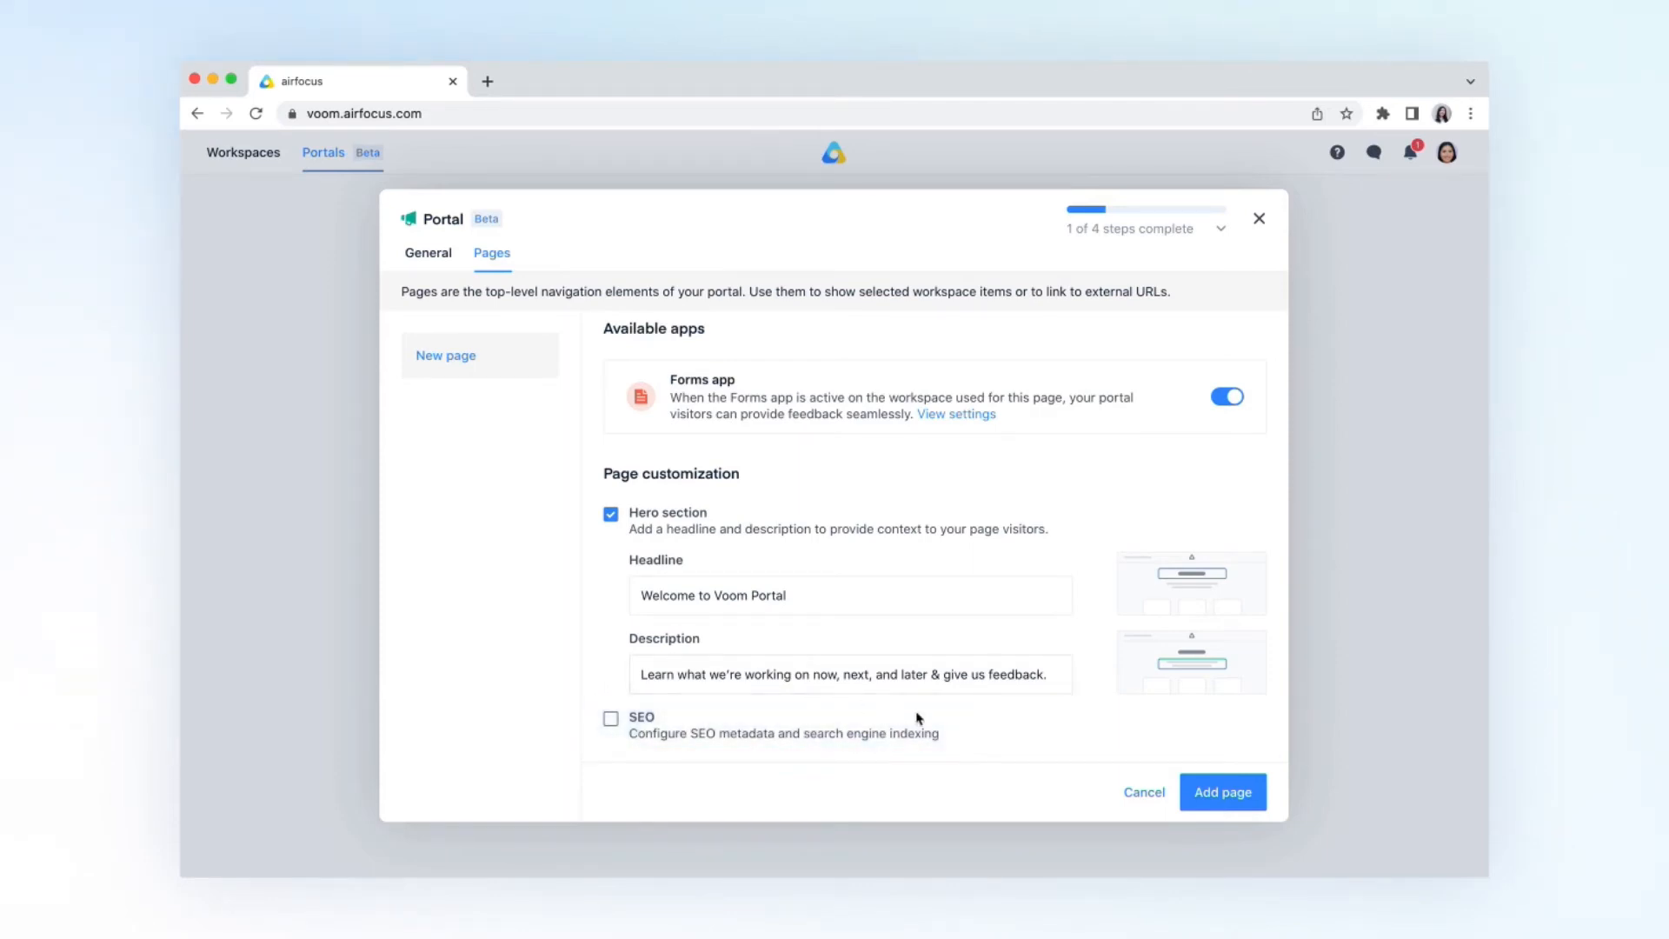
click(1213, 793)
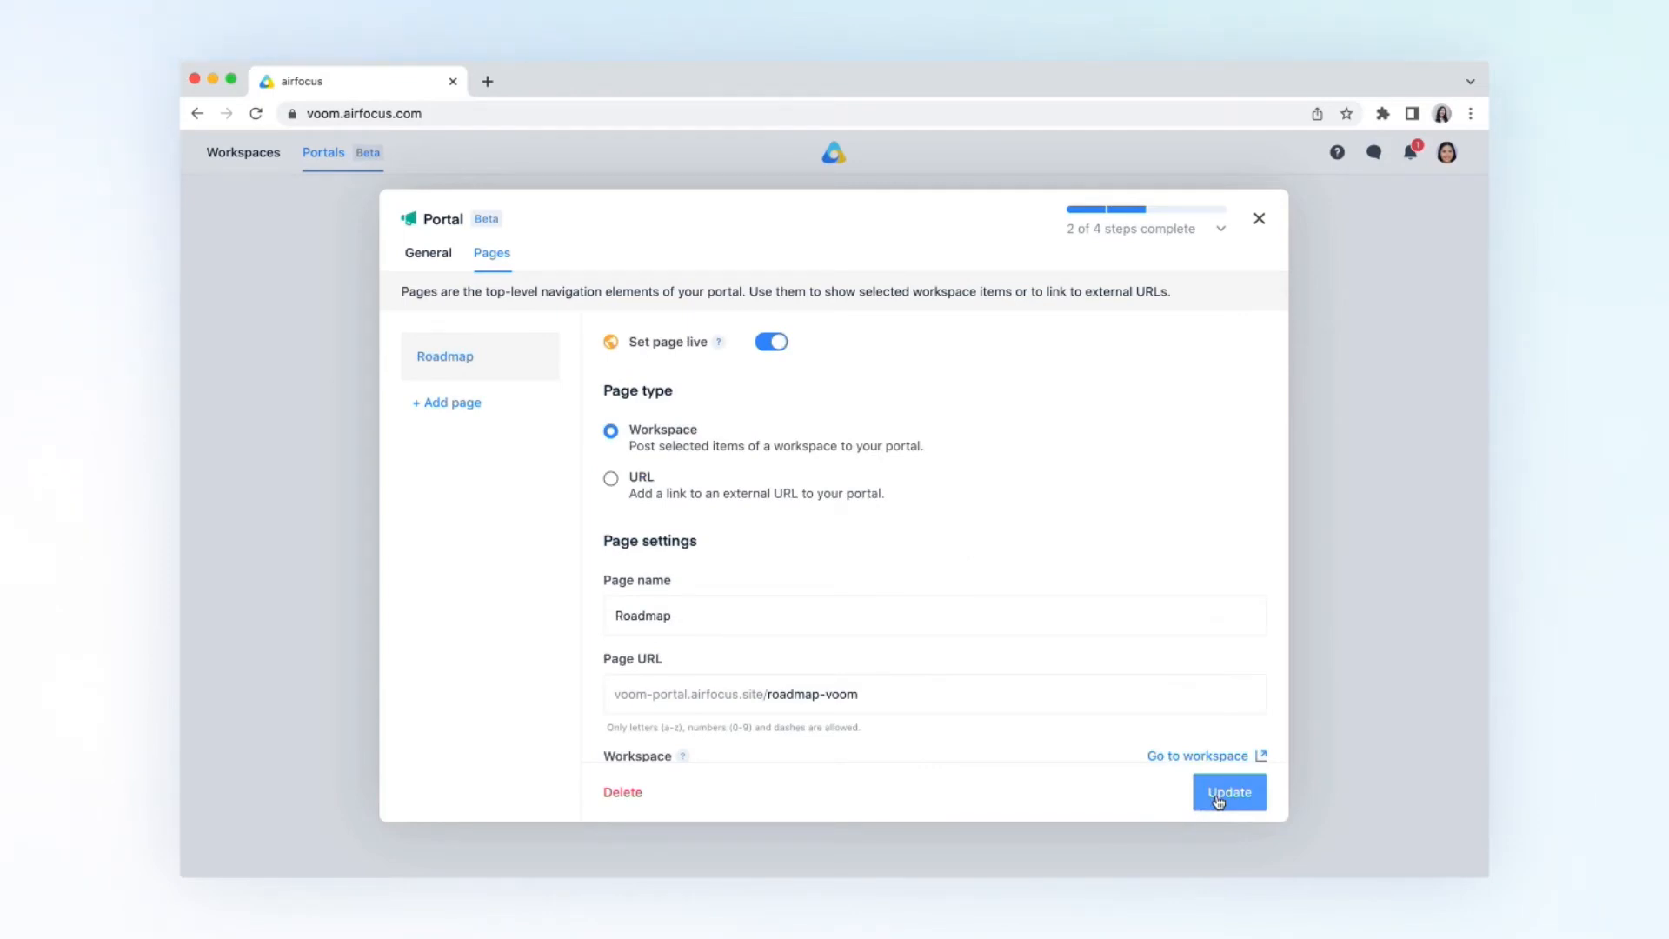
- Open the workspace linked to the Roadmap page and check which apps are active in it
scroll(1213, 687, down, 3)
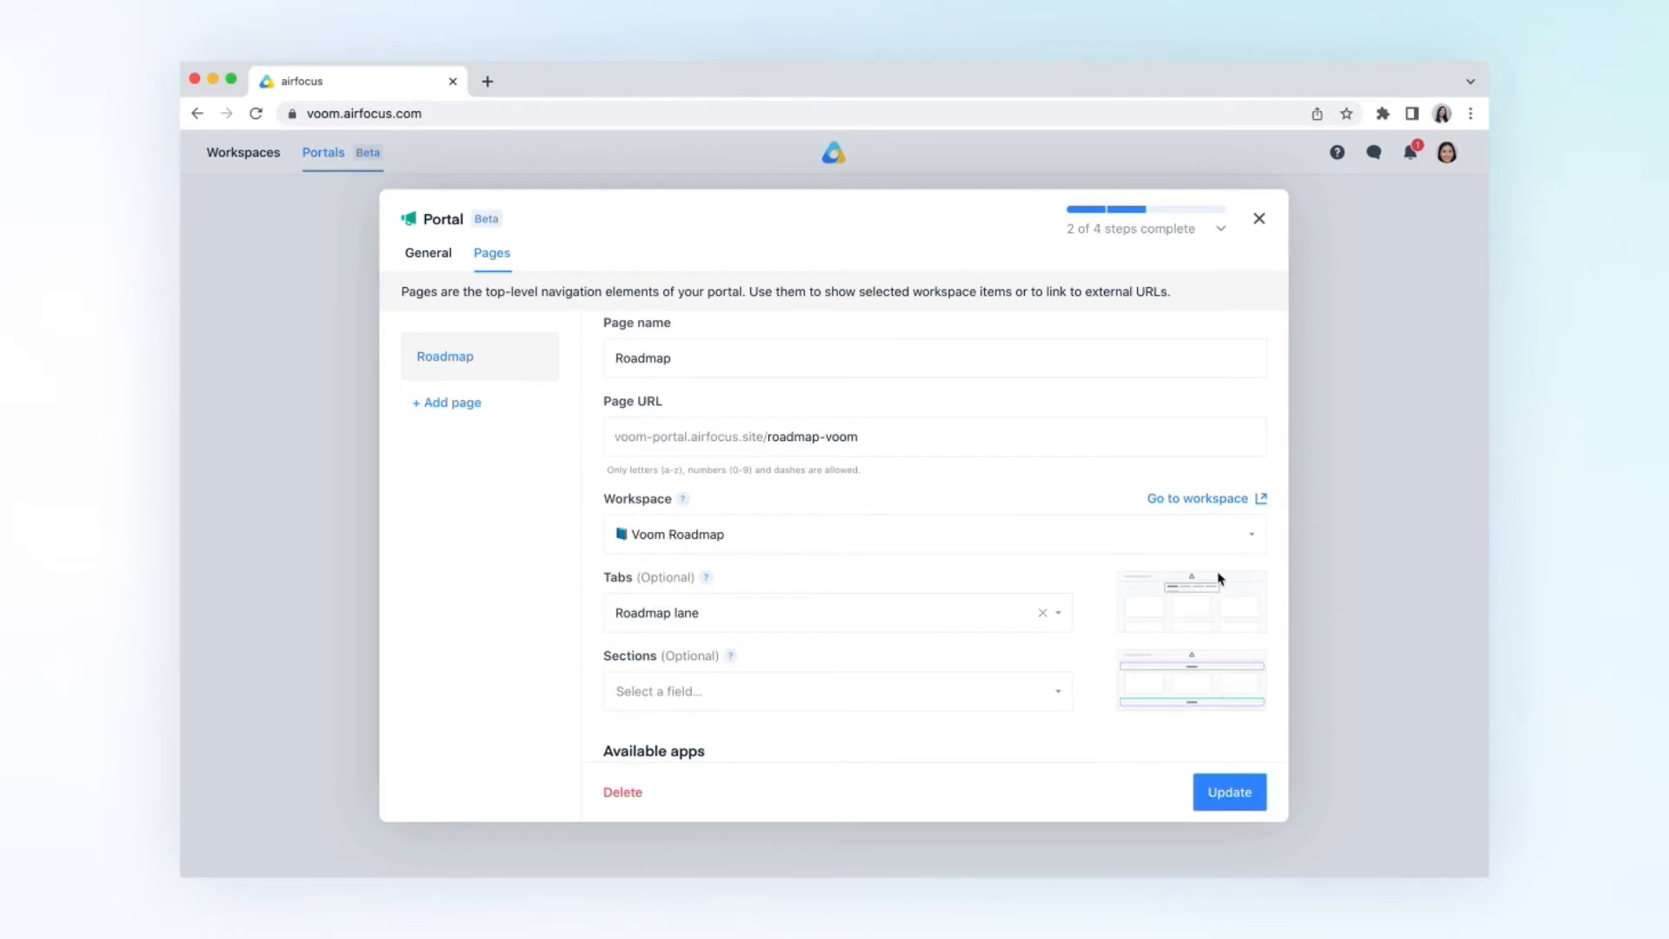
click(1226, 498)
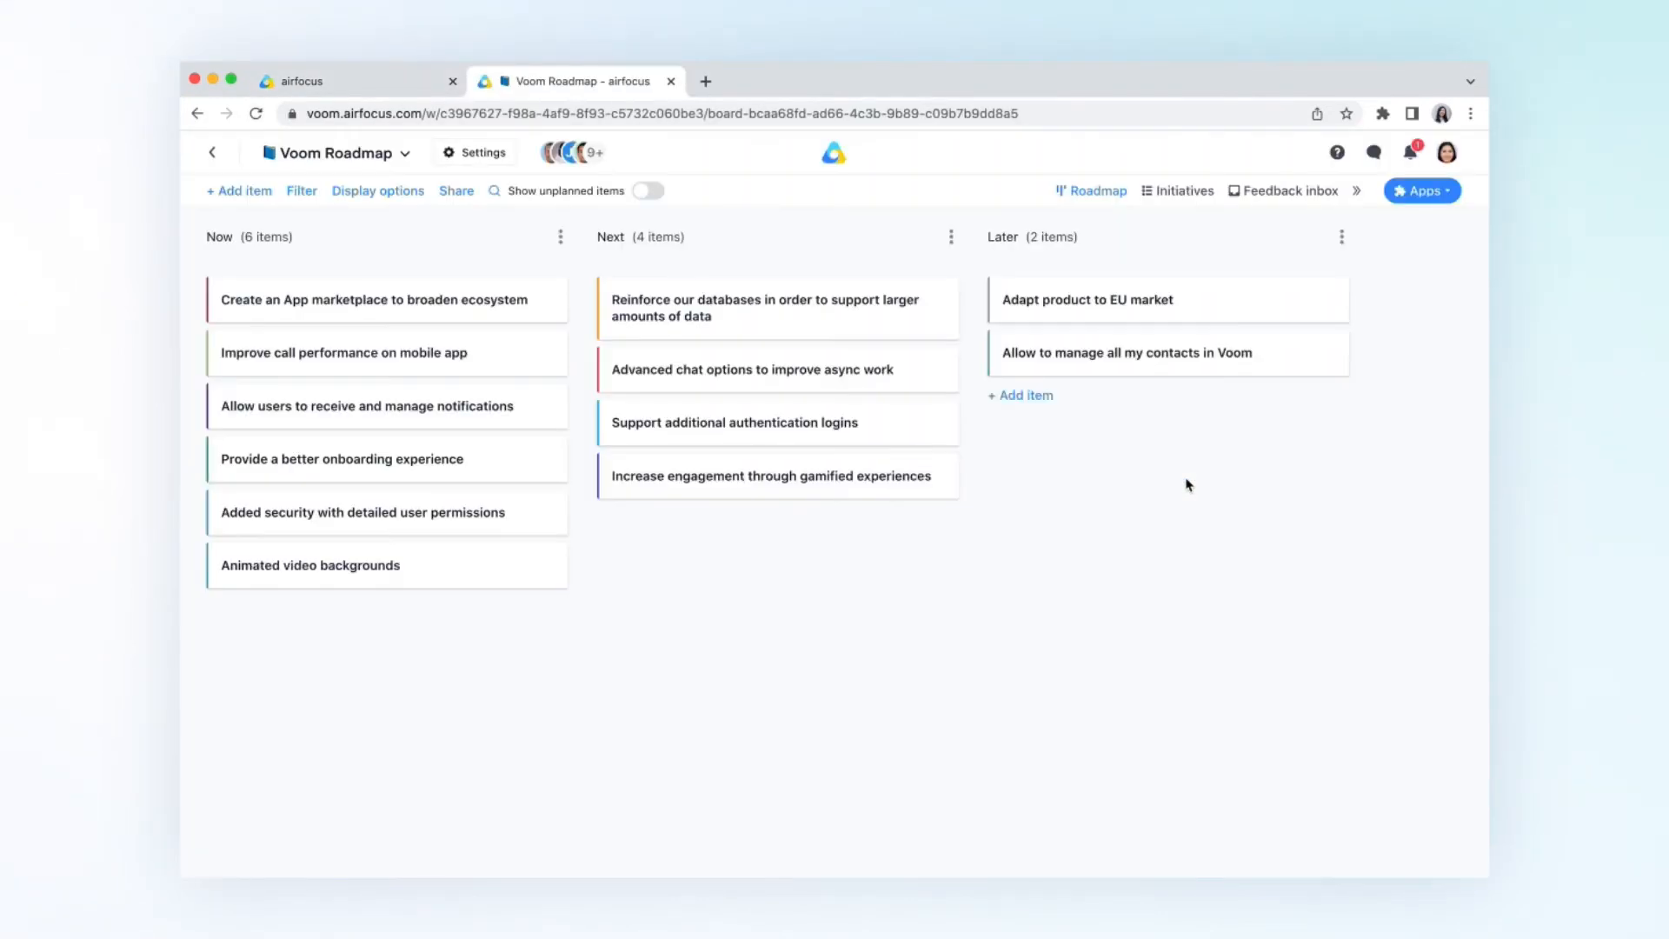
click(1424, 193)
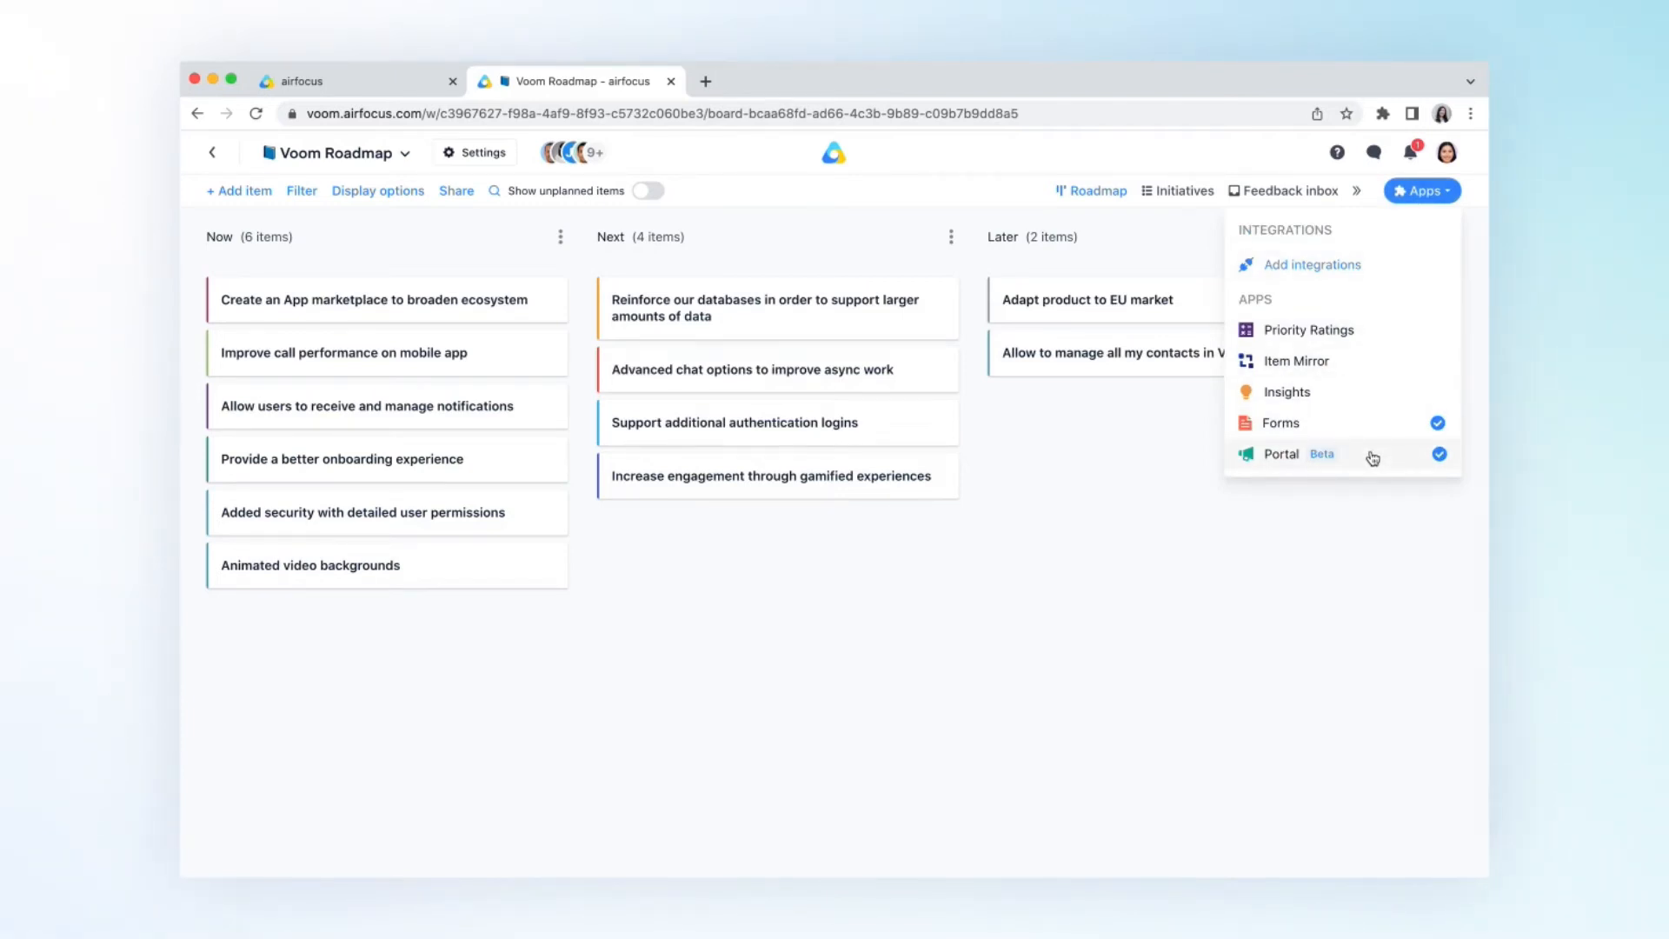
click(1149, 577)
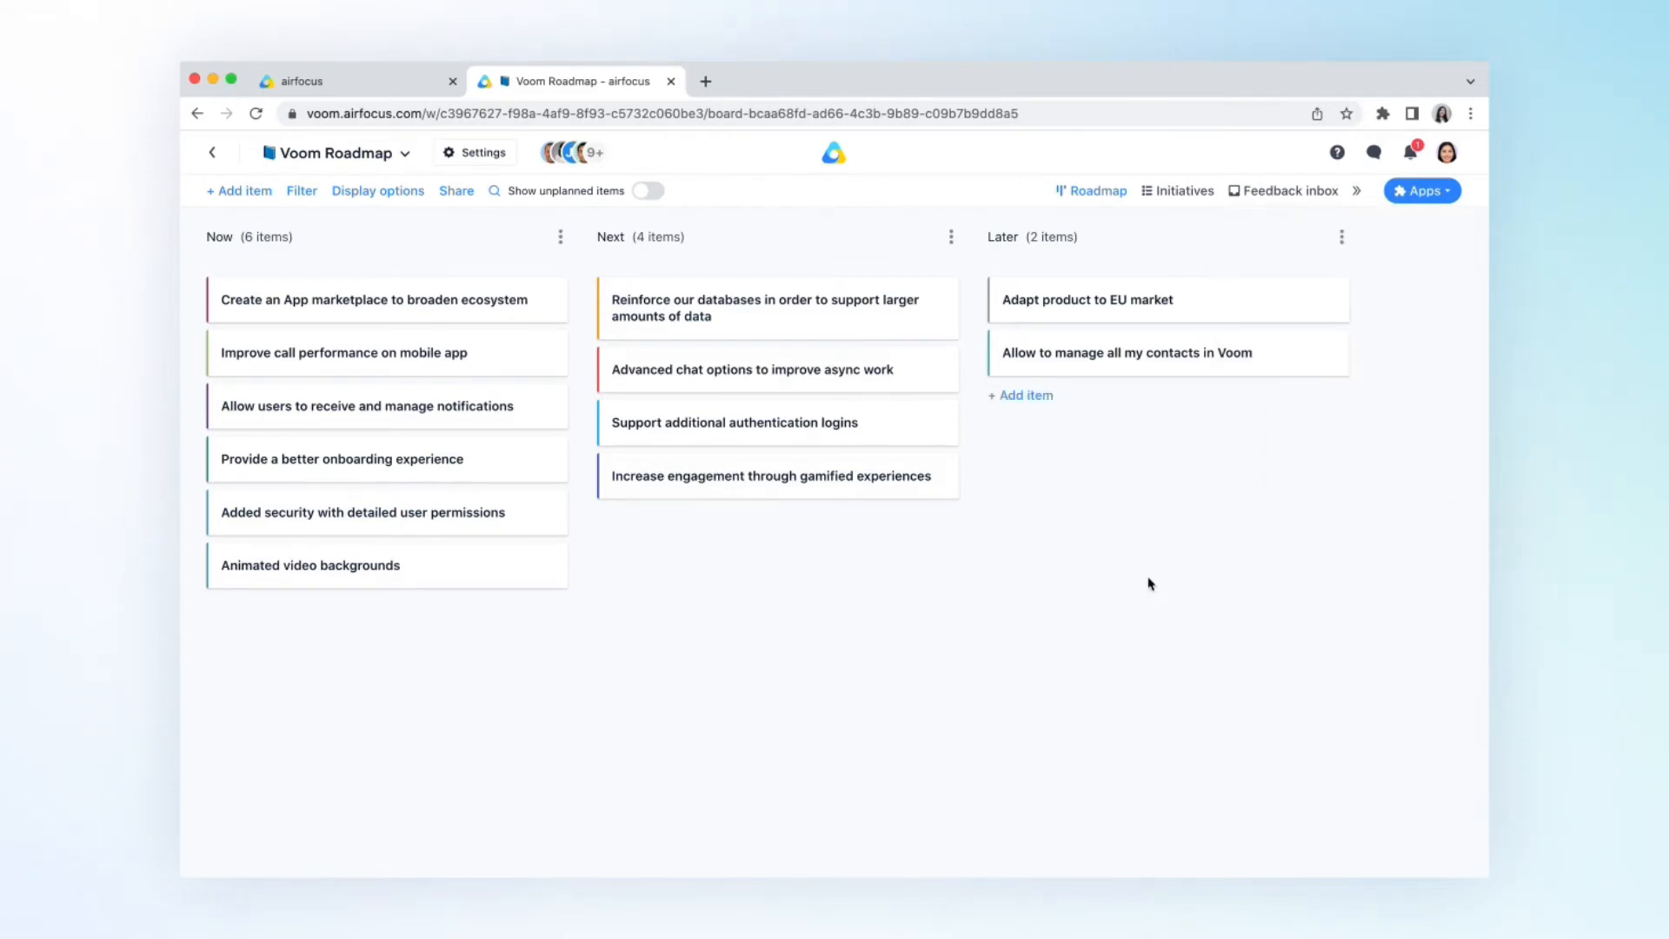
- Start posting the "Allow users to receive and manage notifications" item to Voom Portal and add the notification mockup as its cropped cover image
click(494, 411)
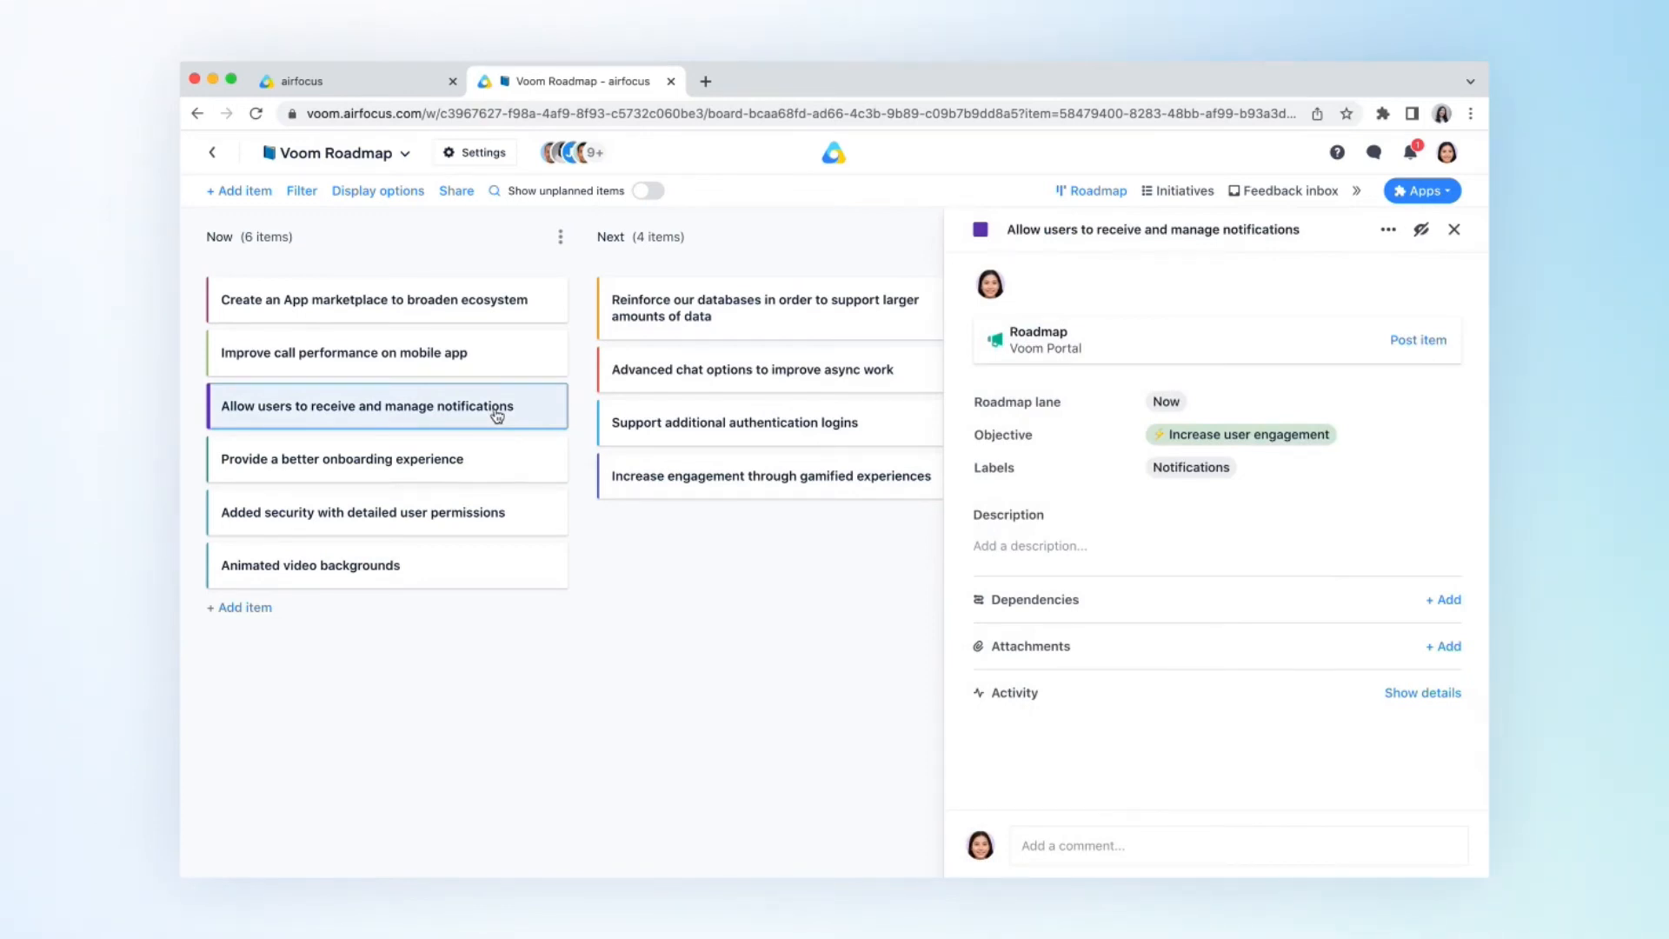
click(1393, 351)
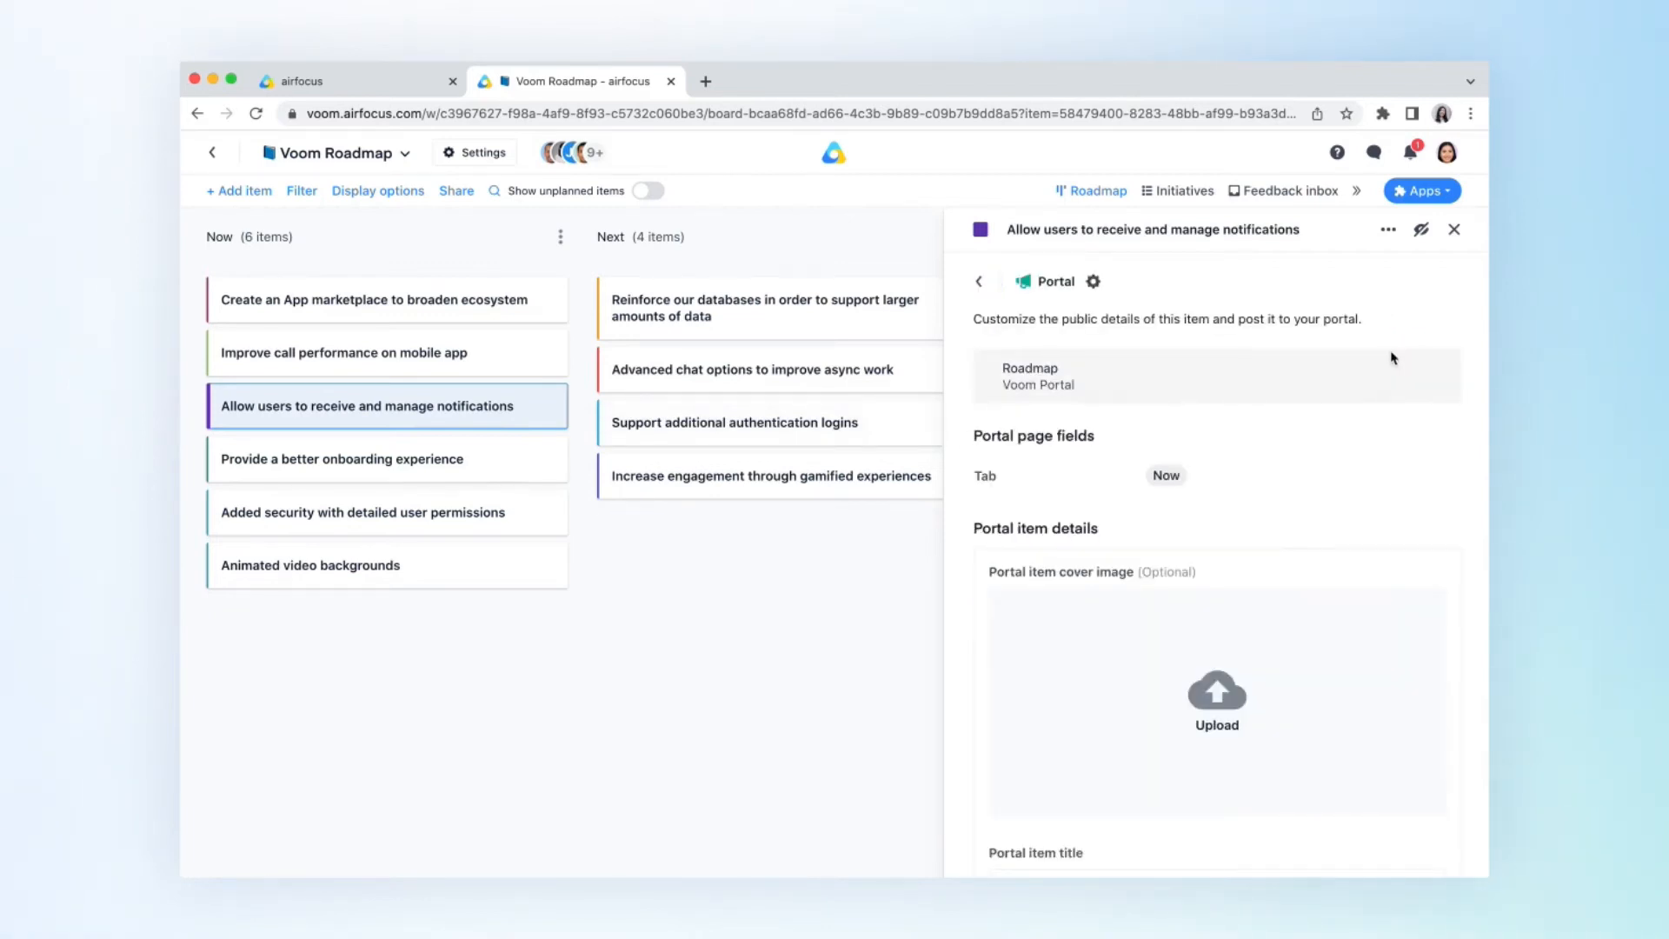
click(1218, 691)
double_click(704, 215)
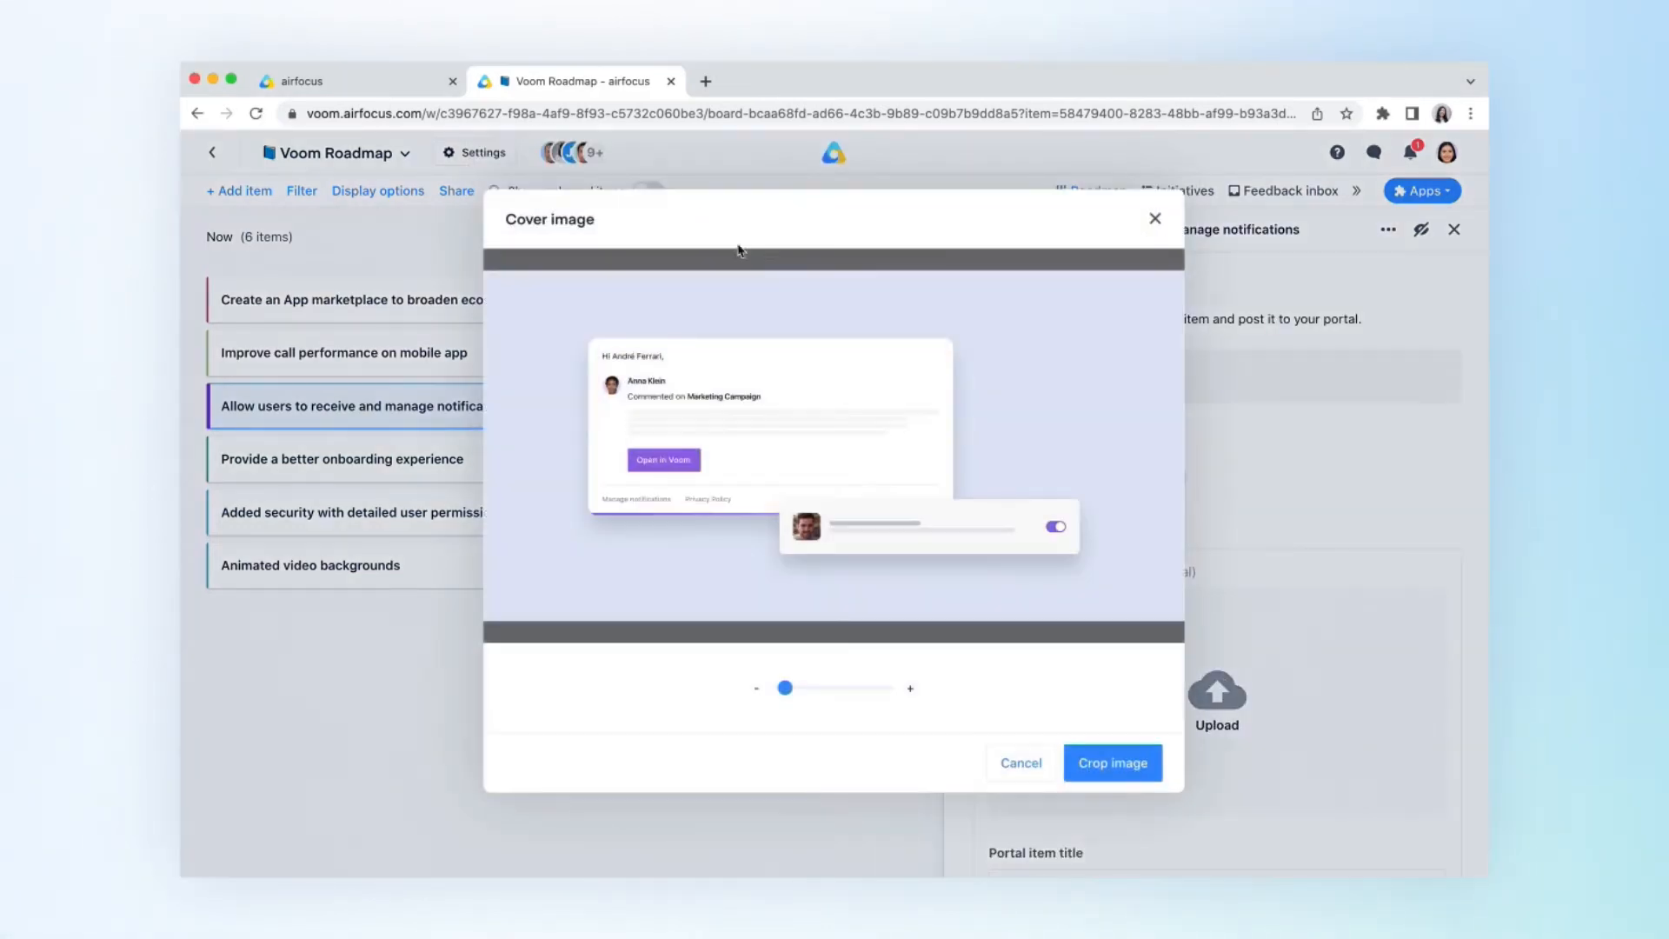
click(1120, 763)
- Title the portal item "Push notifications for web, mobile, and email" and add the prepared description about choosing notification types and sharing thoughts
scroll(1127, 767, down, 2)
scroll(1128, 767, down, 3)
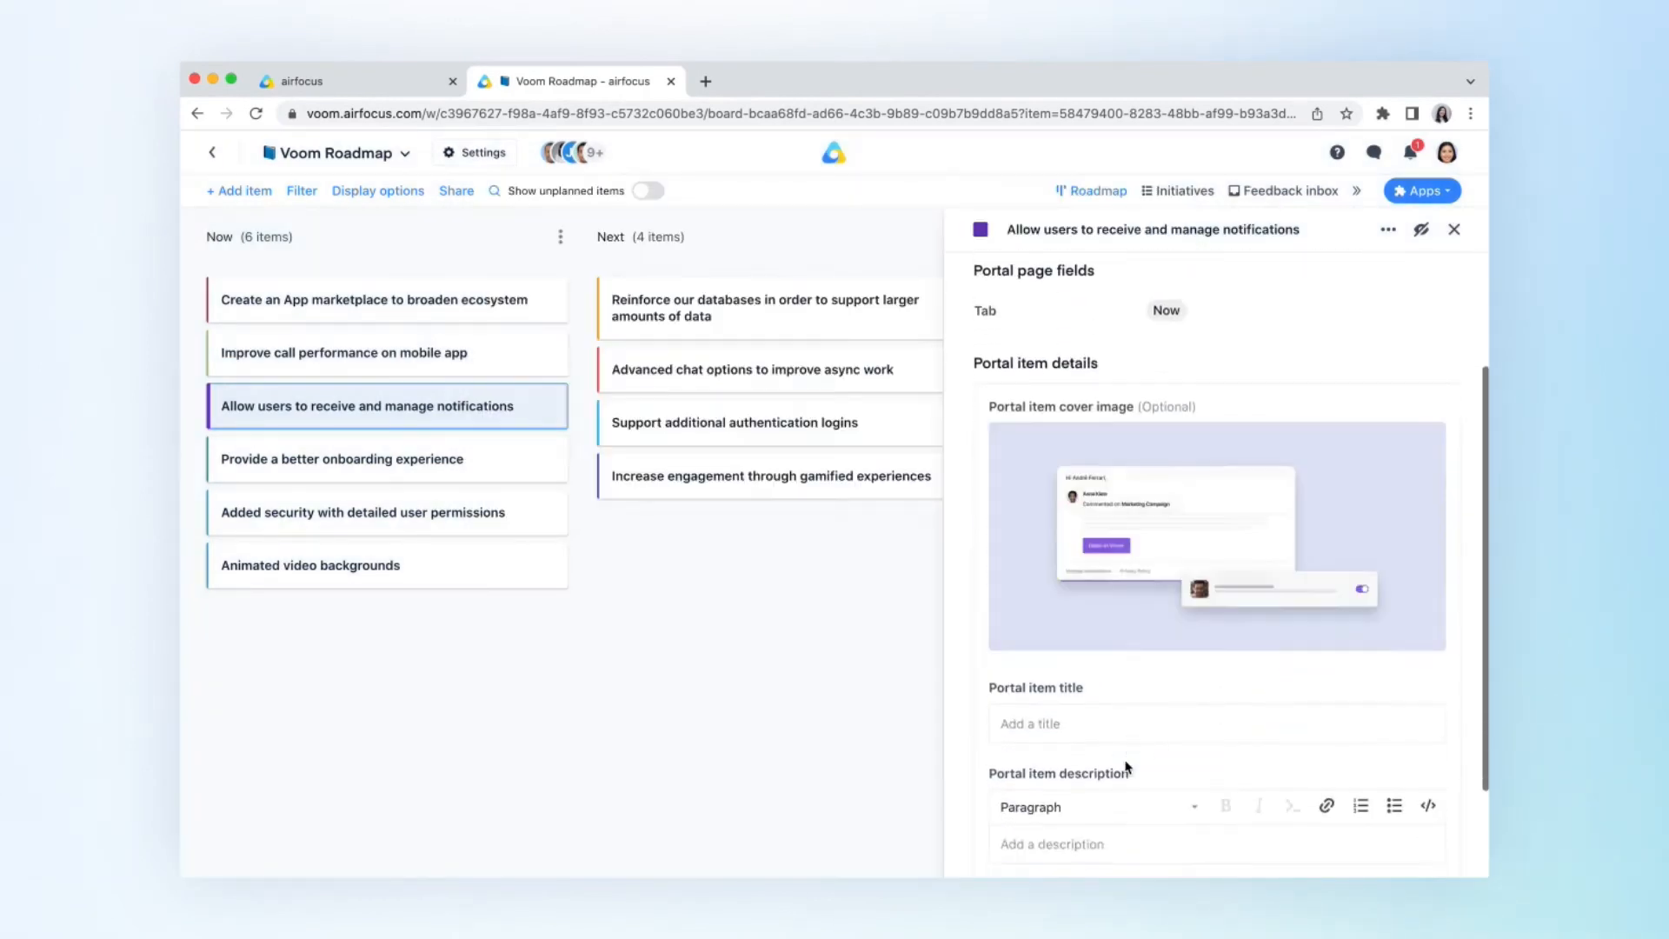
click(1073, 628)
text(Push notifications for web, mobile, and email)
click(1040, 753)
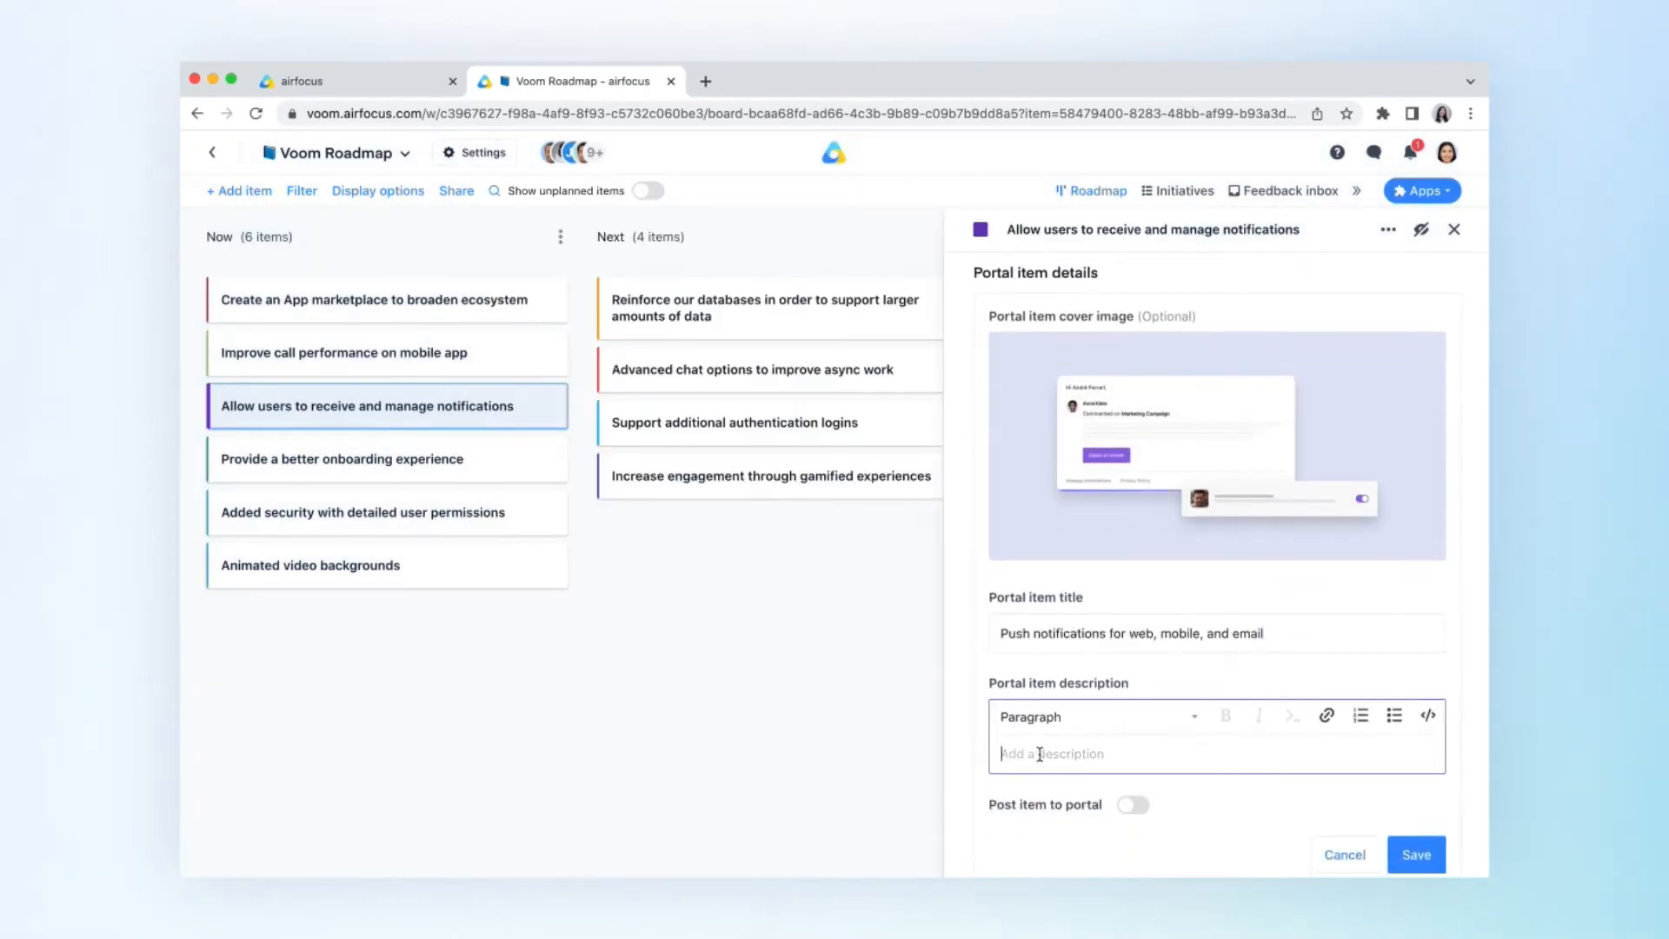
text(Choose what type of notifications you would like to receive, where and how, and how often you get notified of updates on your Voom activity. From attendee-related notifications to updates about your favorite events and events you have joined, you can manage your settings to receive only the updates that matter to you. You can also unsubscribe from notifications from specific hosts and contacts. How does this idea sound? Share your thoughts - we would love to hear from you.)
- Enable posting the item to the portal, save its portal details and close the item
scroll(1040, 755, down, 2)
scroll(1040, 756, down, 1)
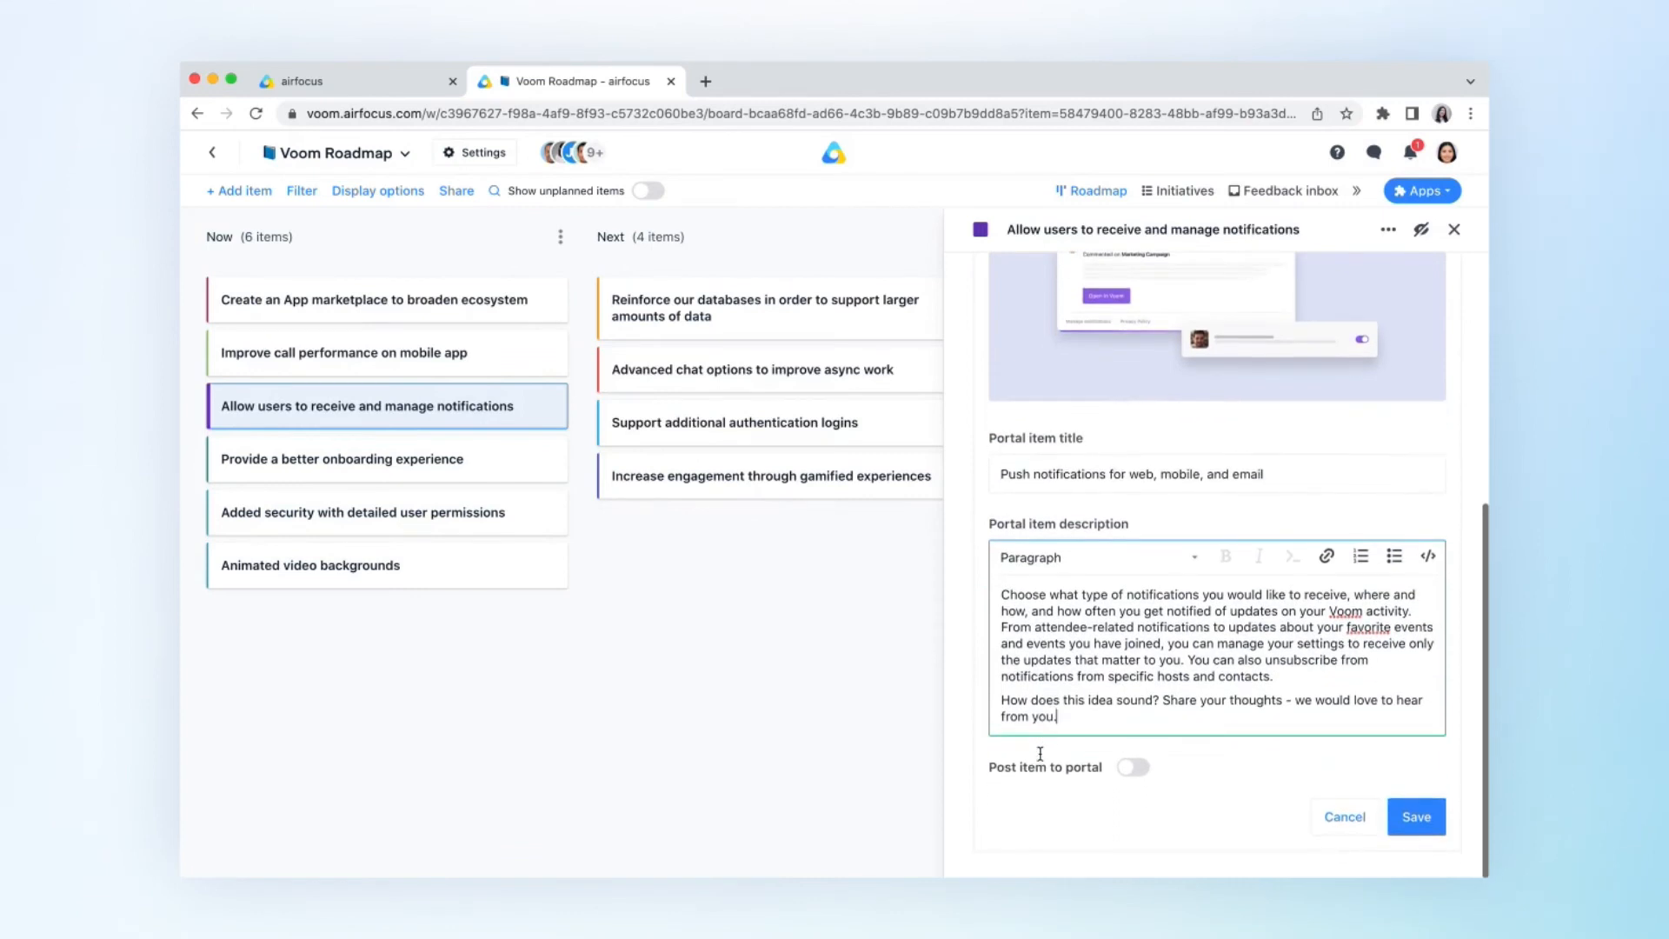
click(1126, 771)
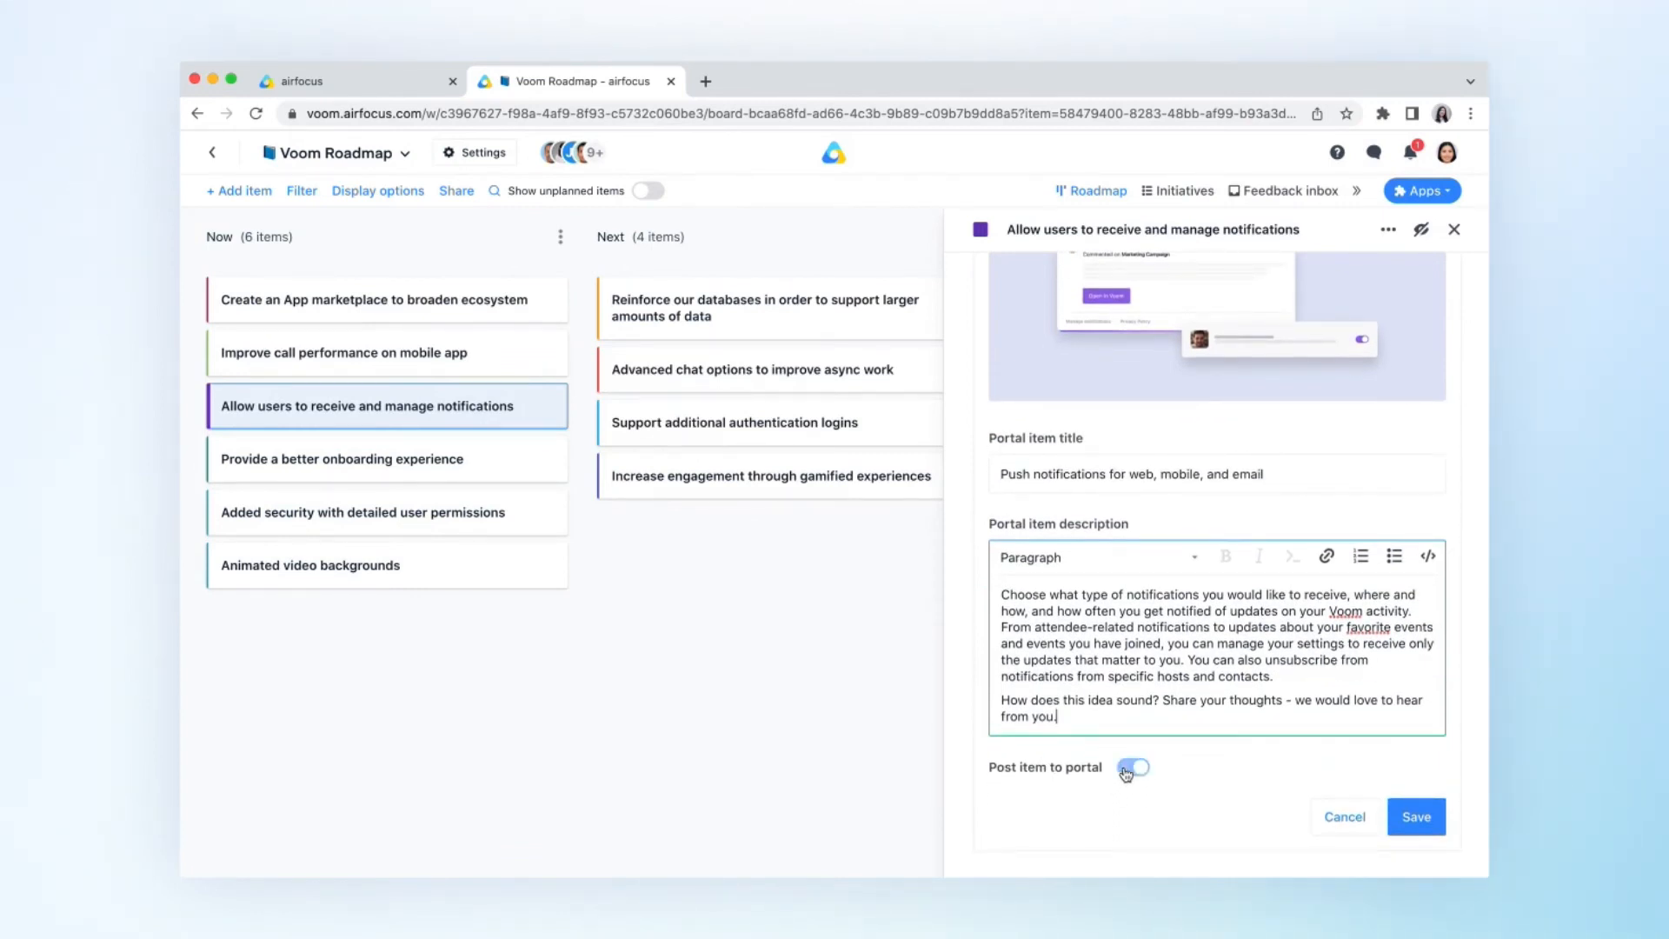
click(1413, 819)
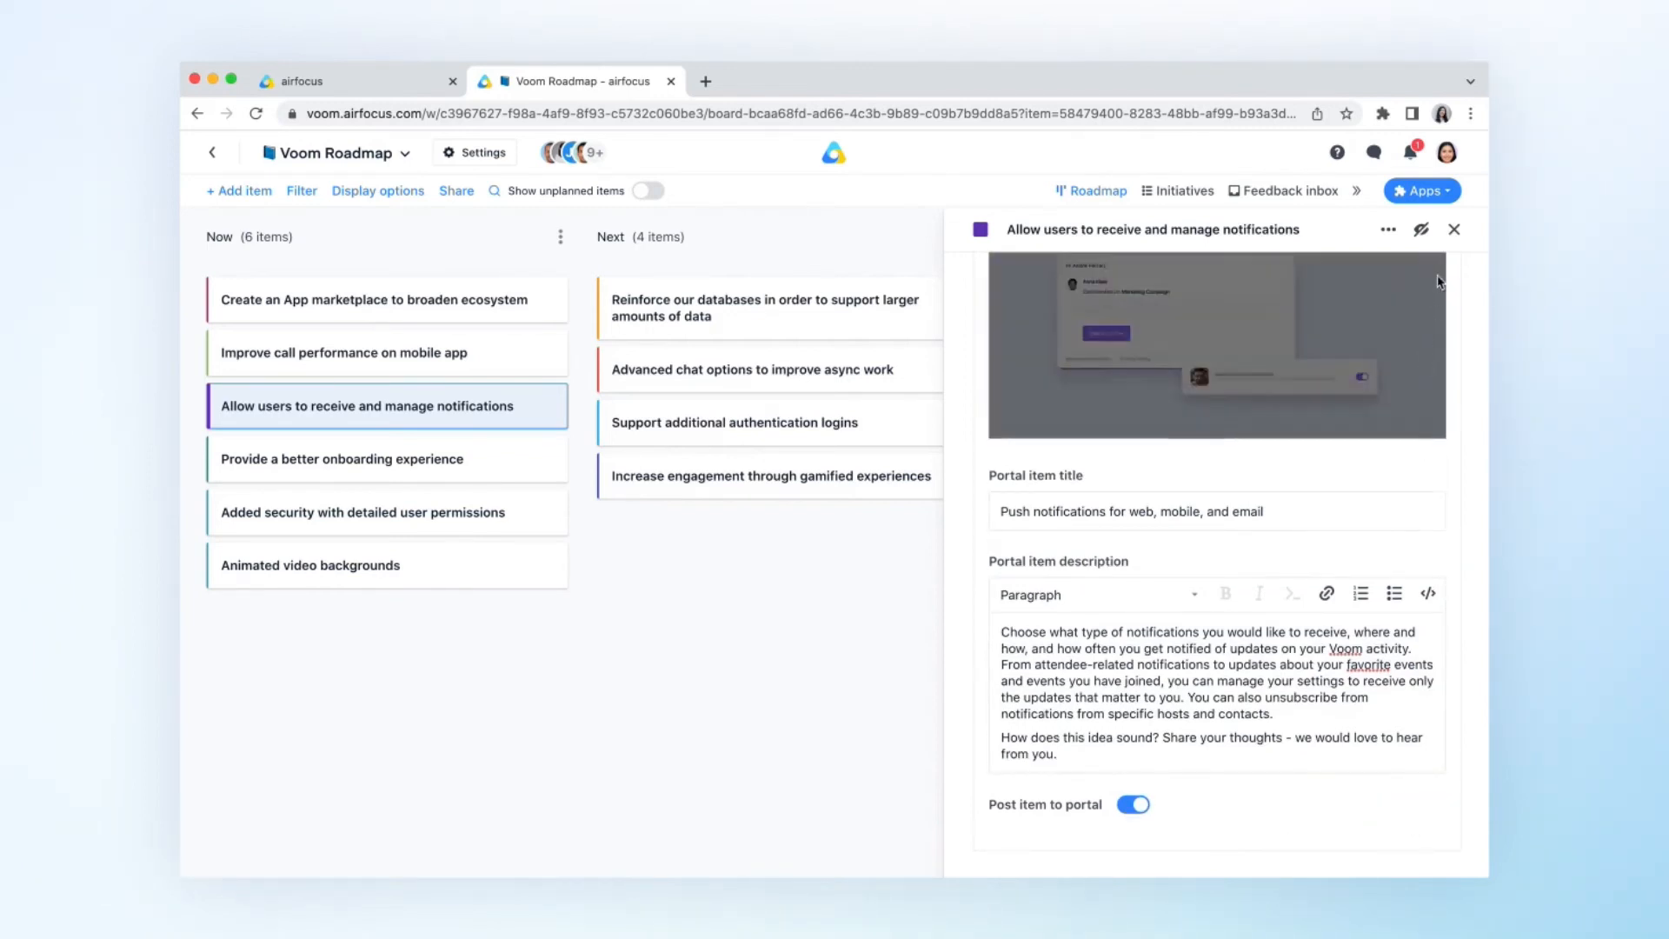
click(1455, 229)
- Return to the portals list, set Voom Portal live in its general settings and update it
key(ctrl+shift+Tab)
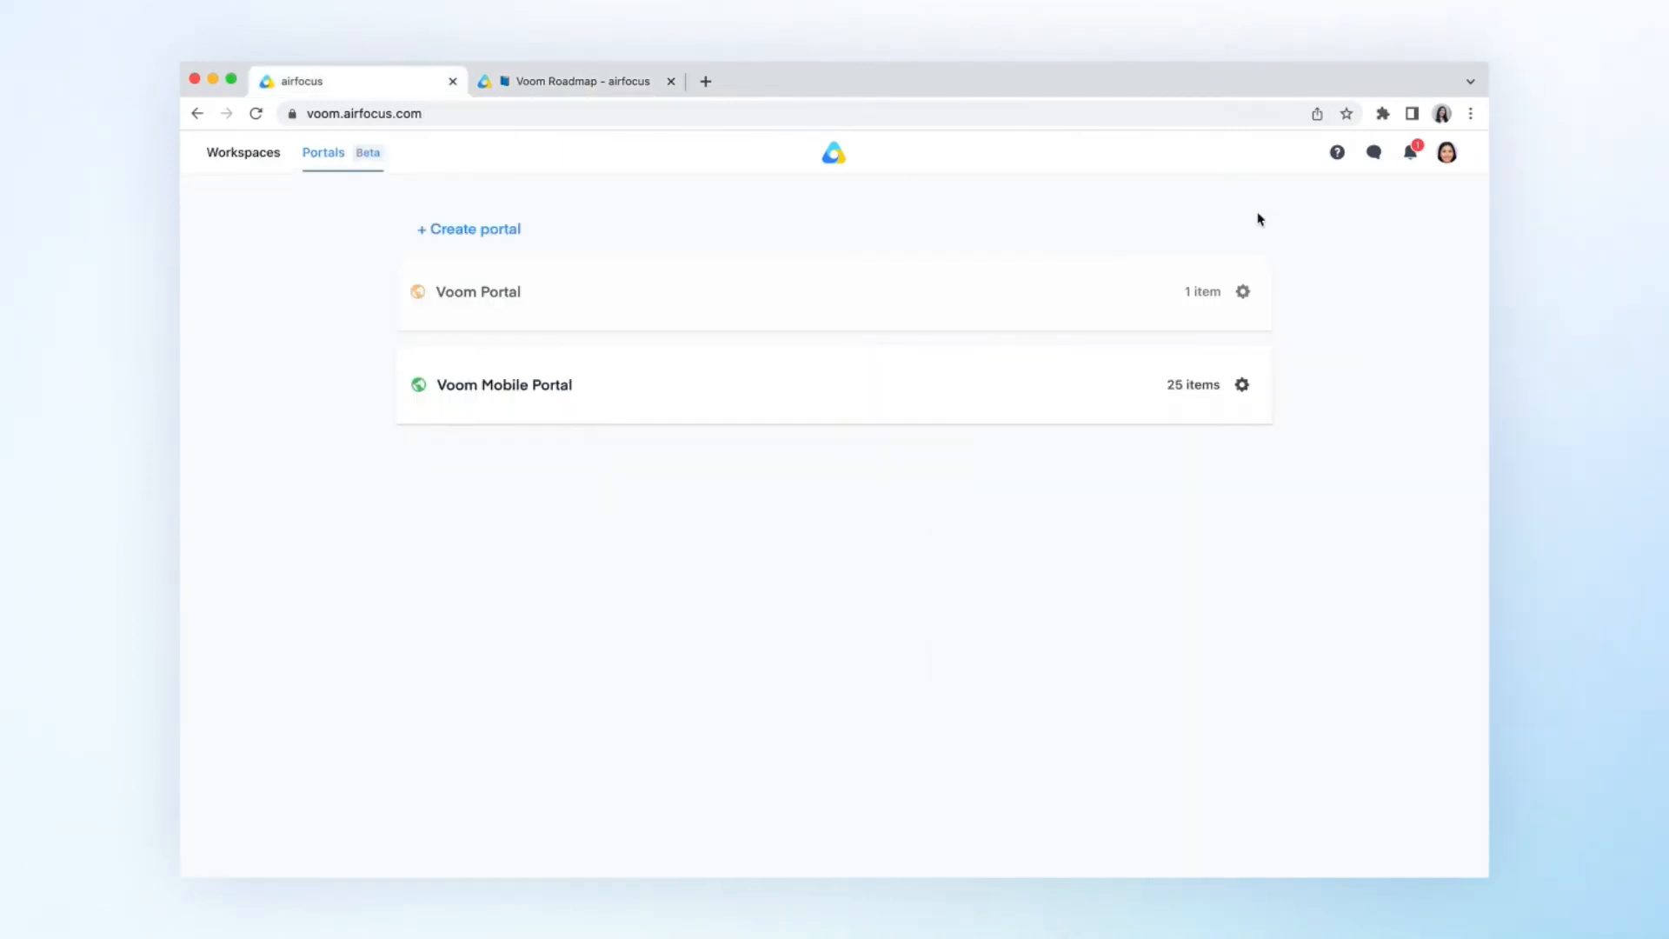
click(1245, 295)
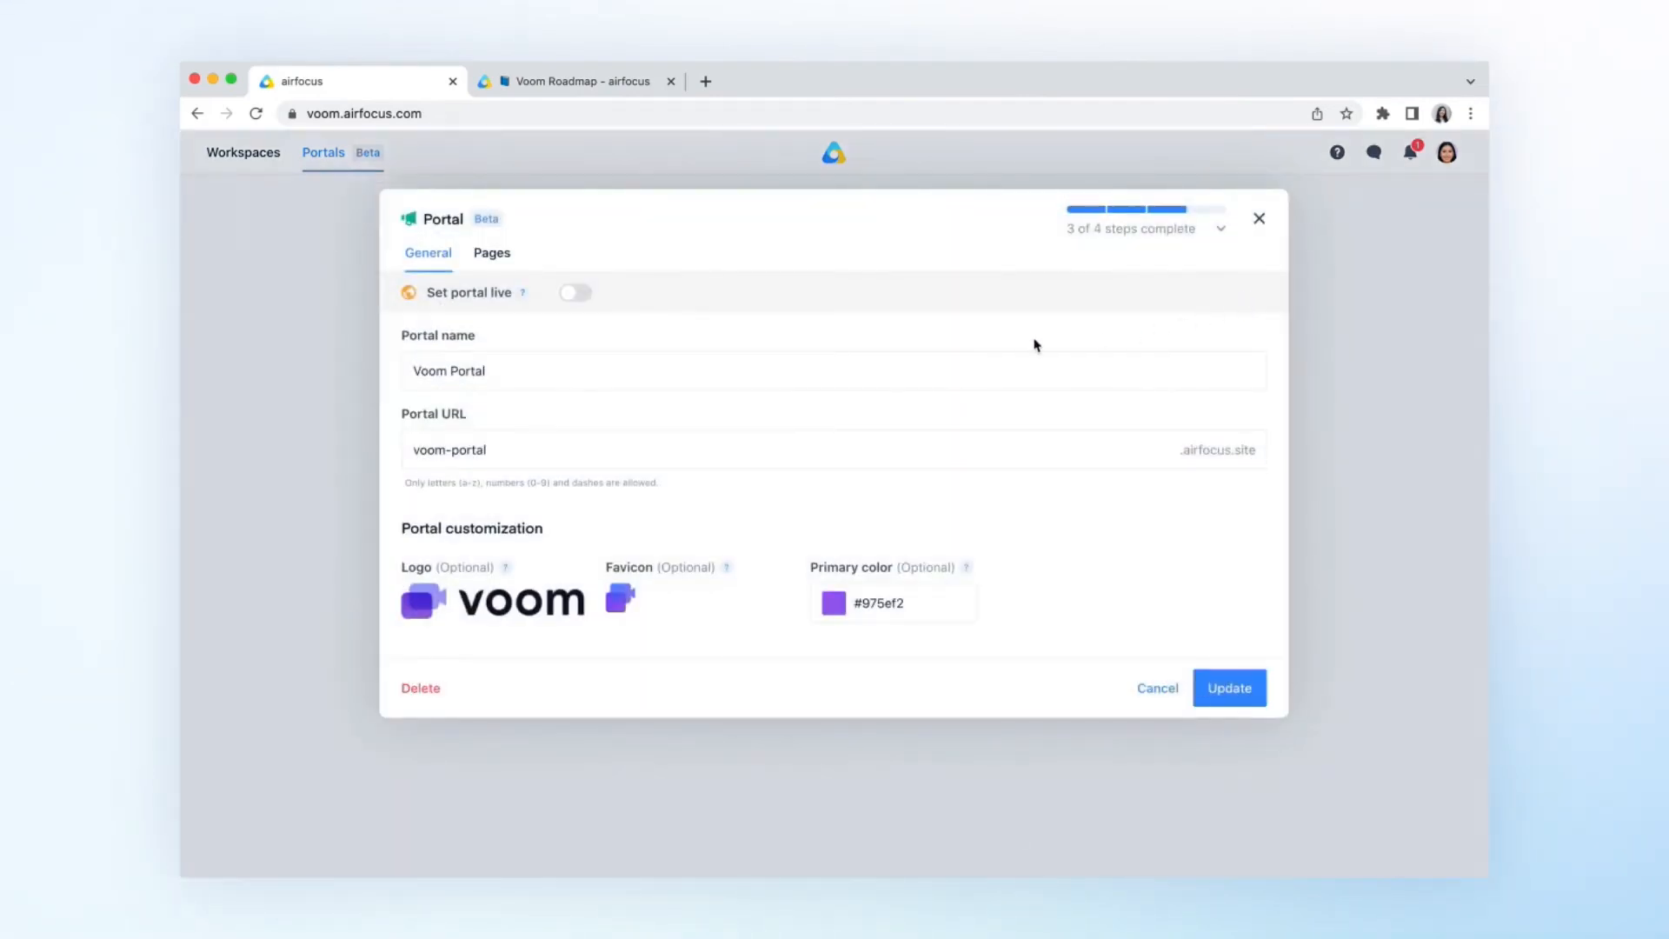
click(577, 293)
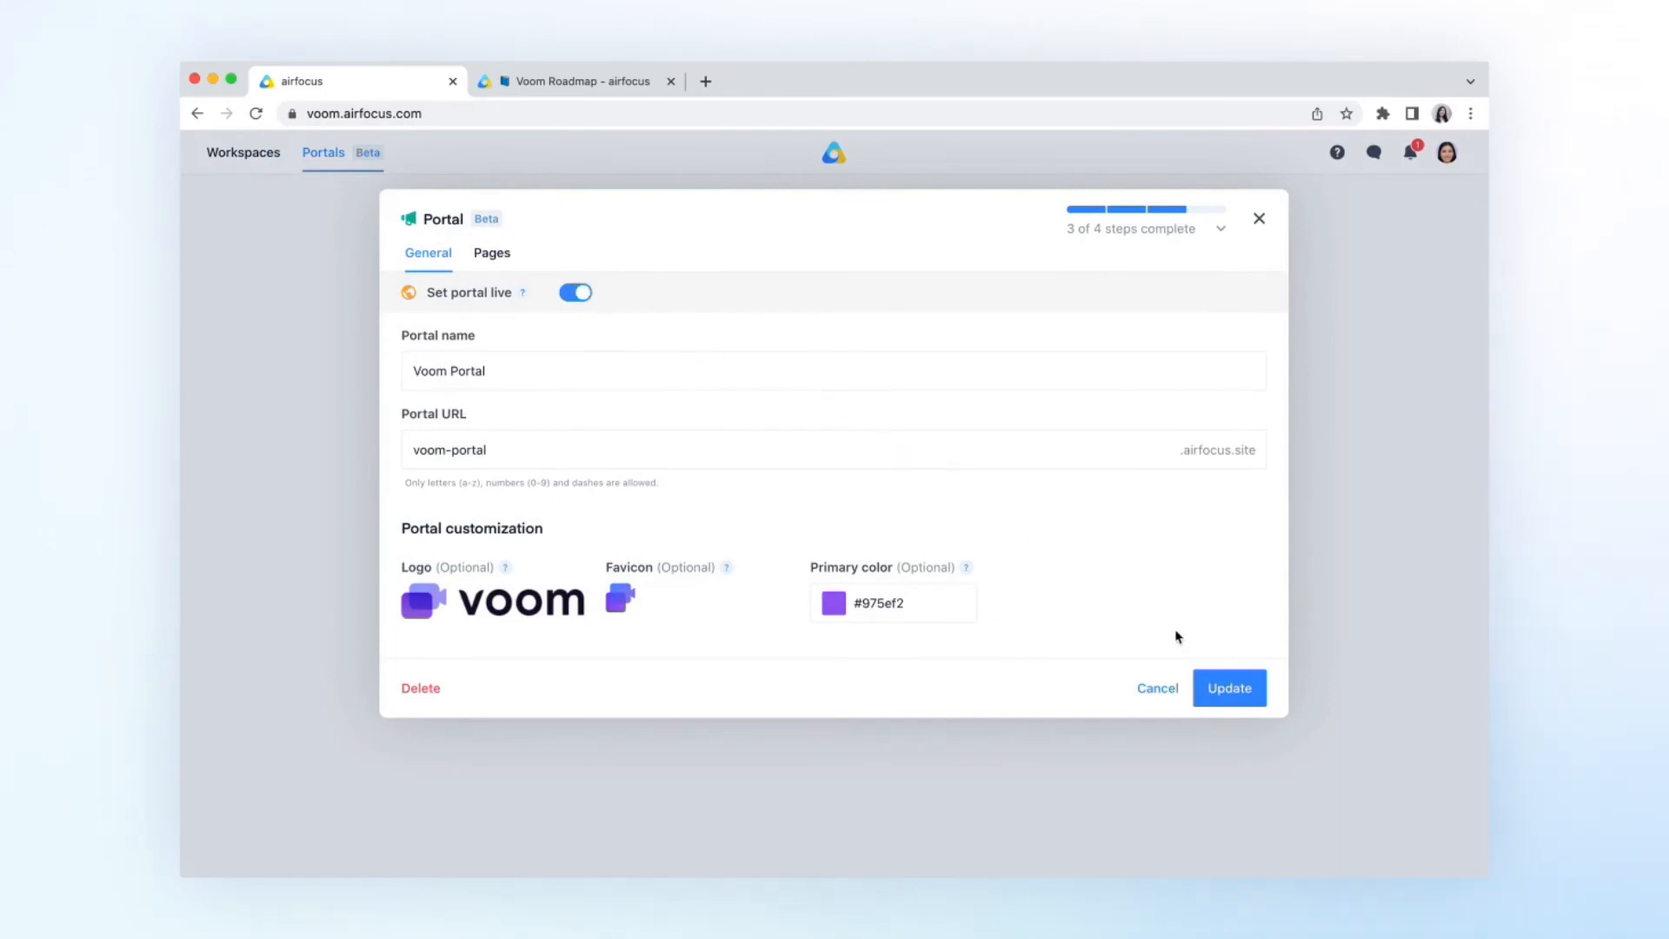
click(1240, 686)
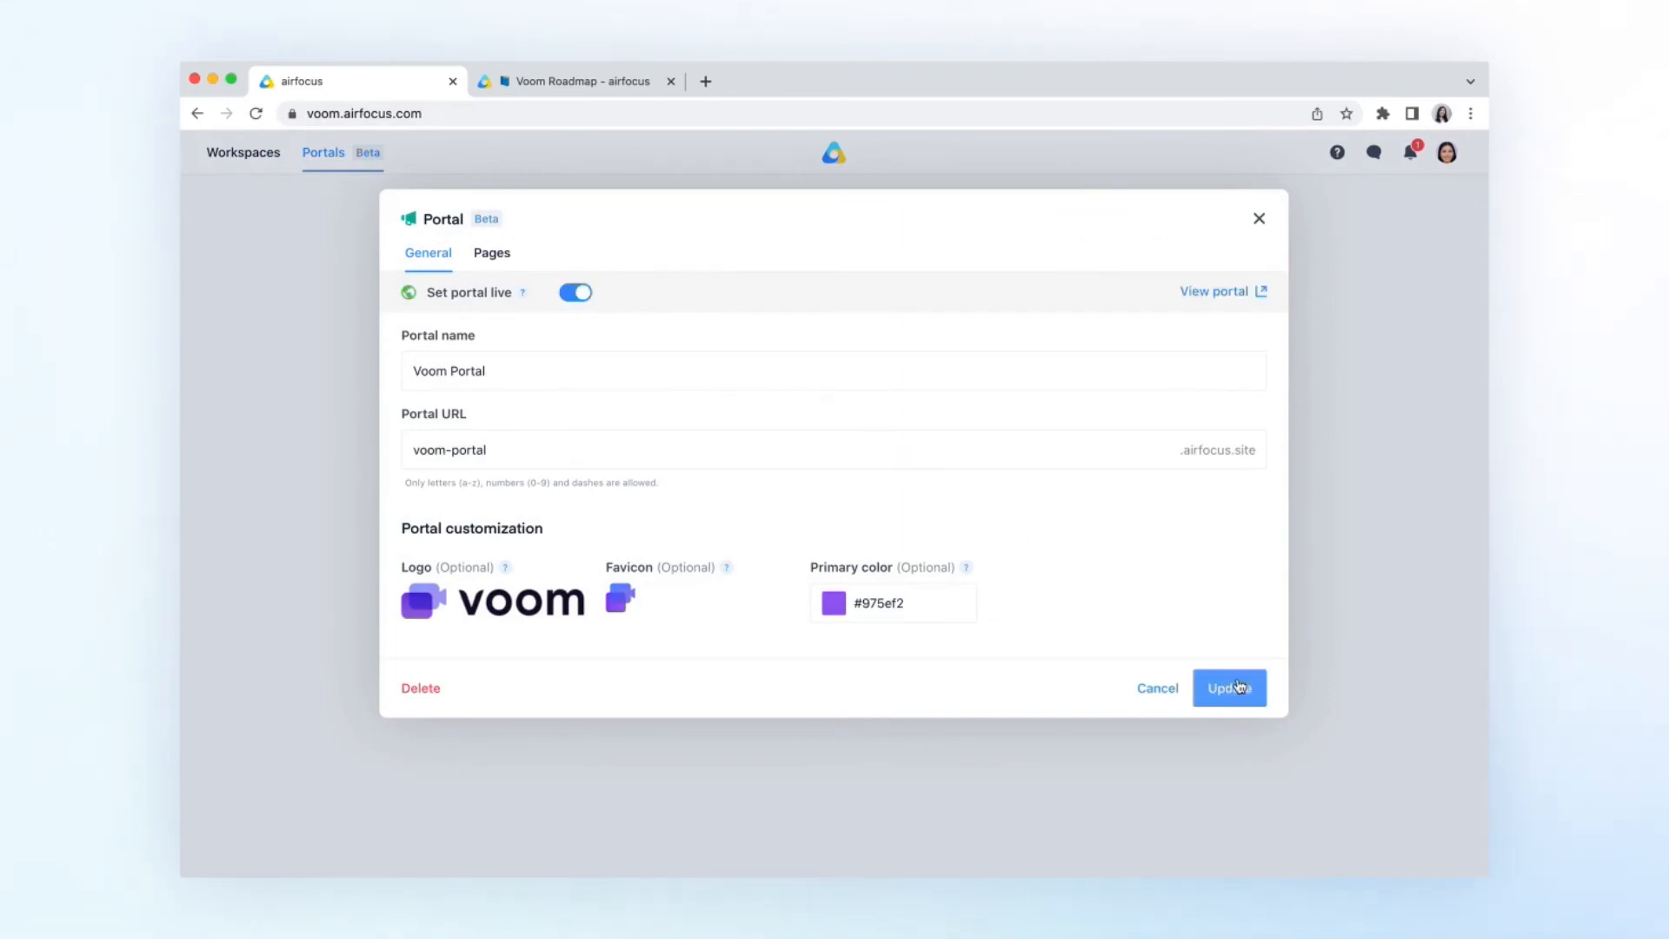
- View the live portal and read the details of its push notifications item
click(1218, 292)
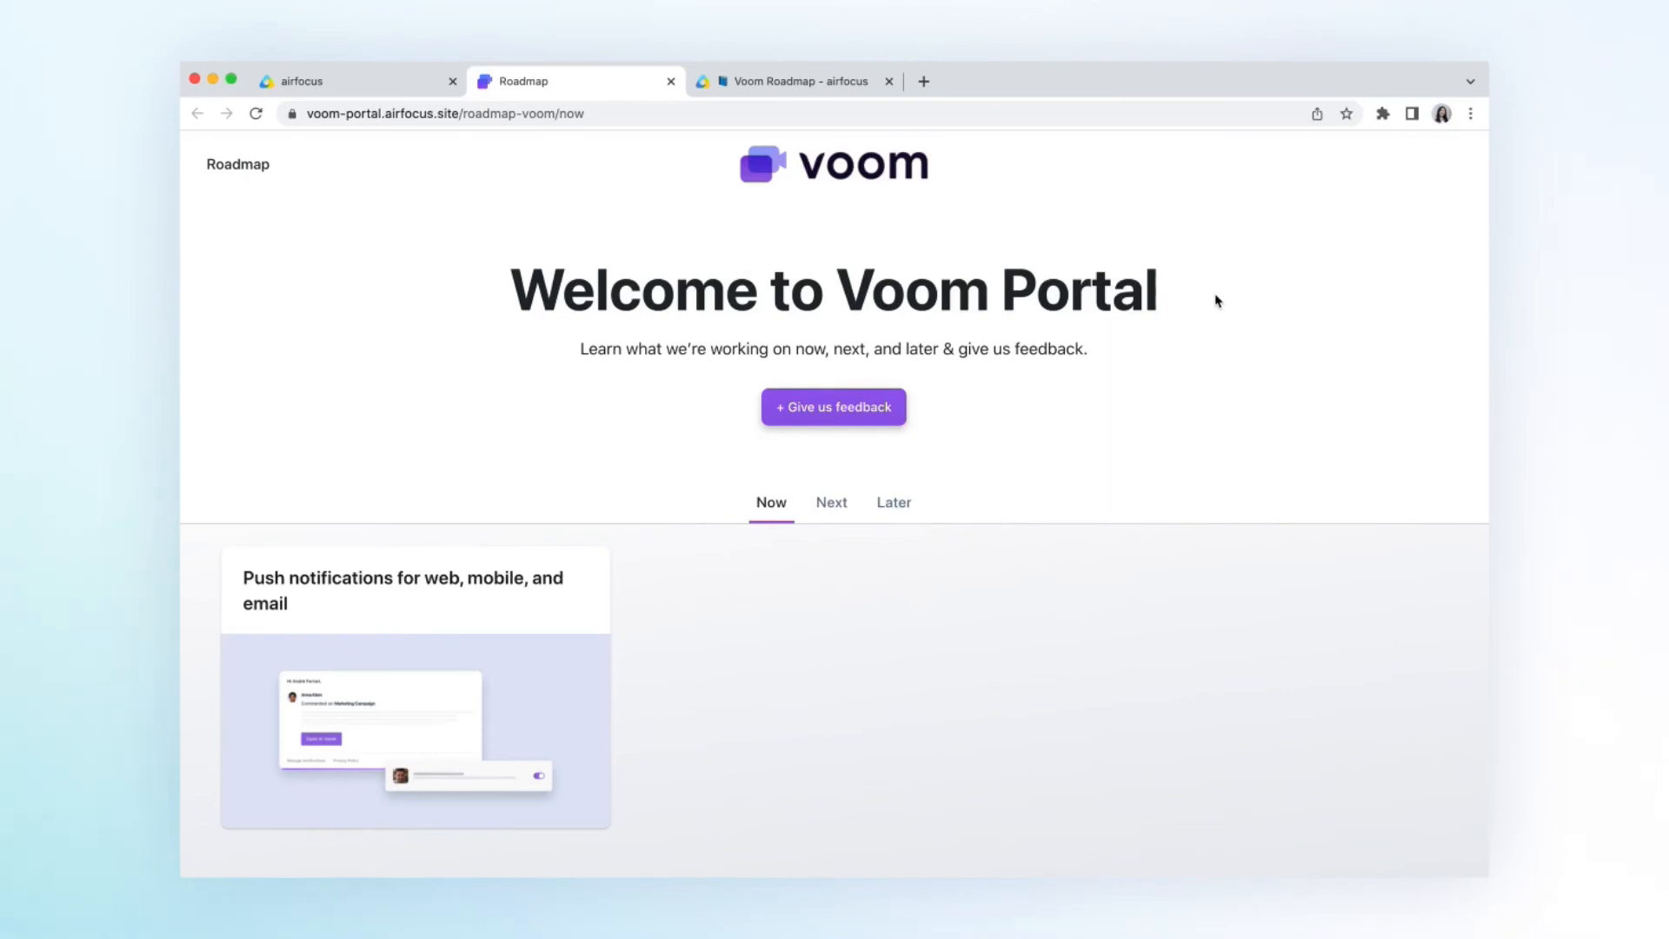
click(488, 695)
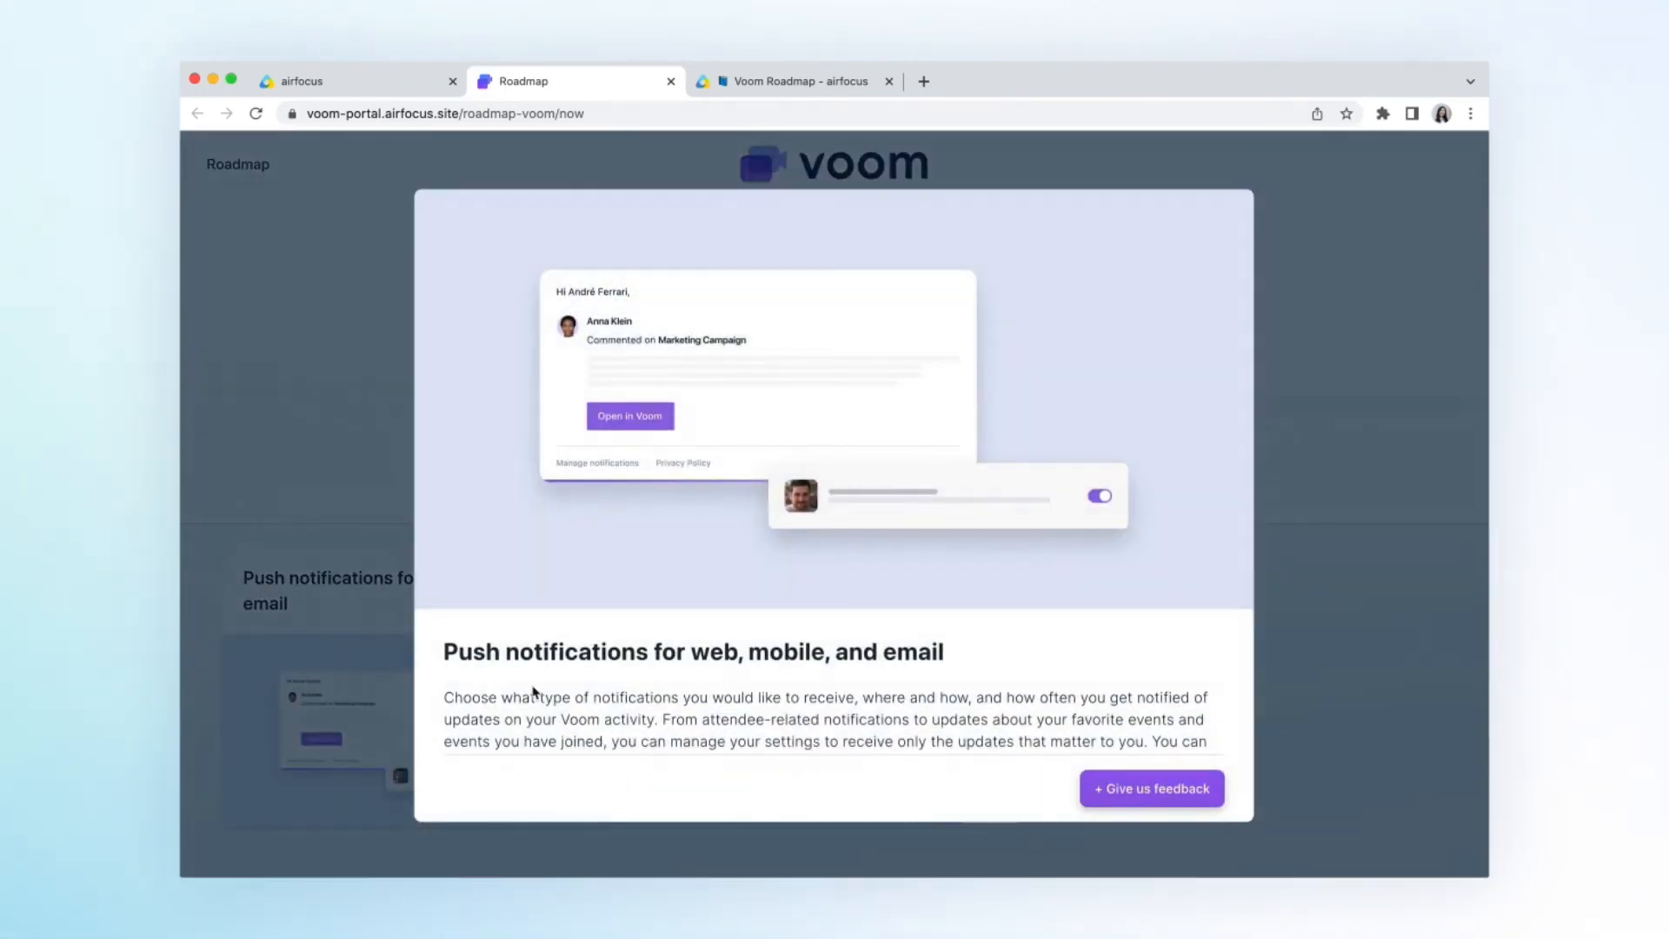
scroll(1000, 783, down, 2)
- Start feedback on the push notifications item with the subject "We would love to have push notifications"
click(1137, 788)
click(660, 399)
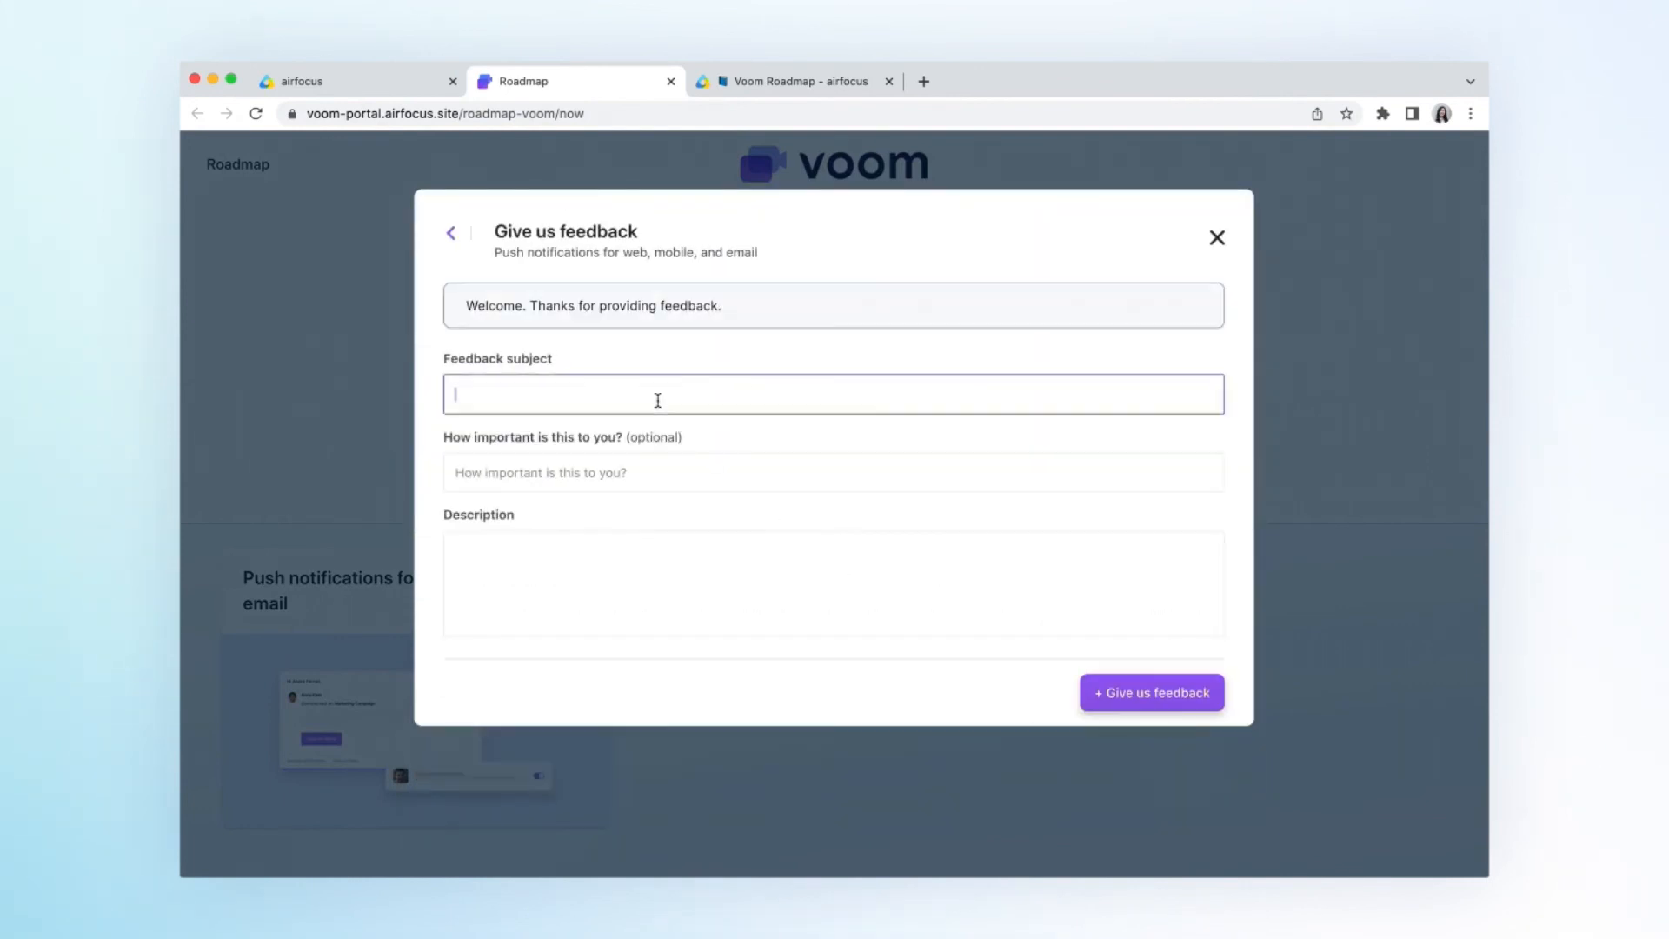
text(We would love to have push notifications)
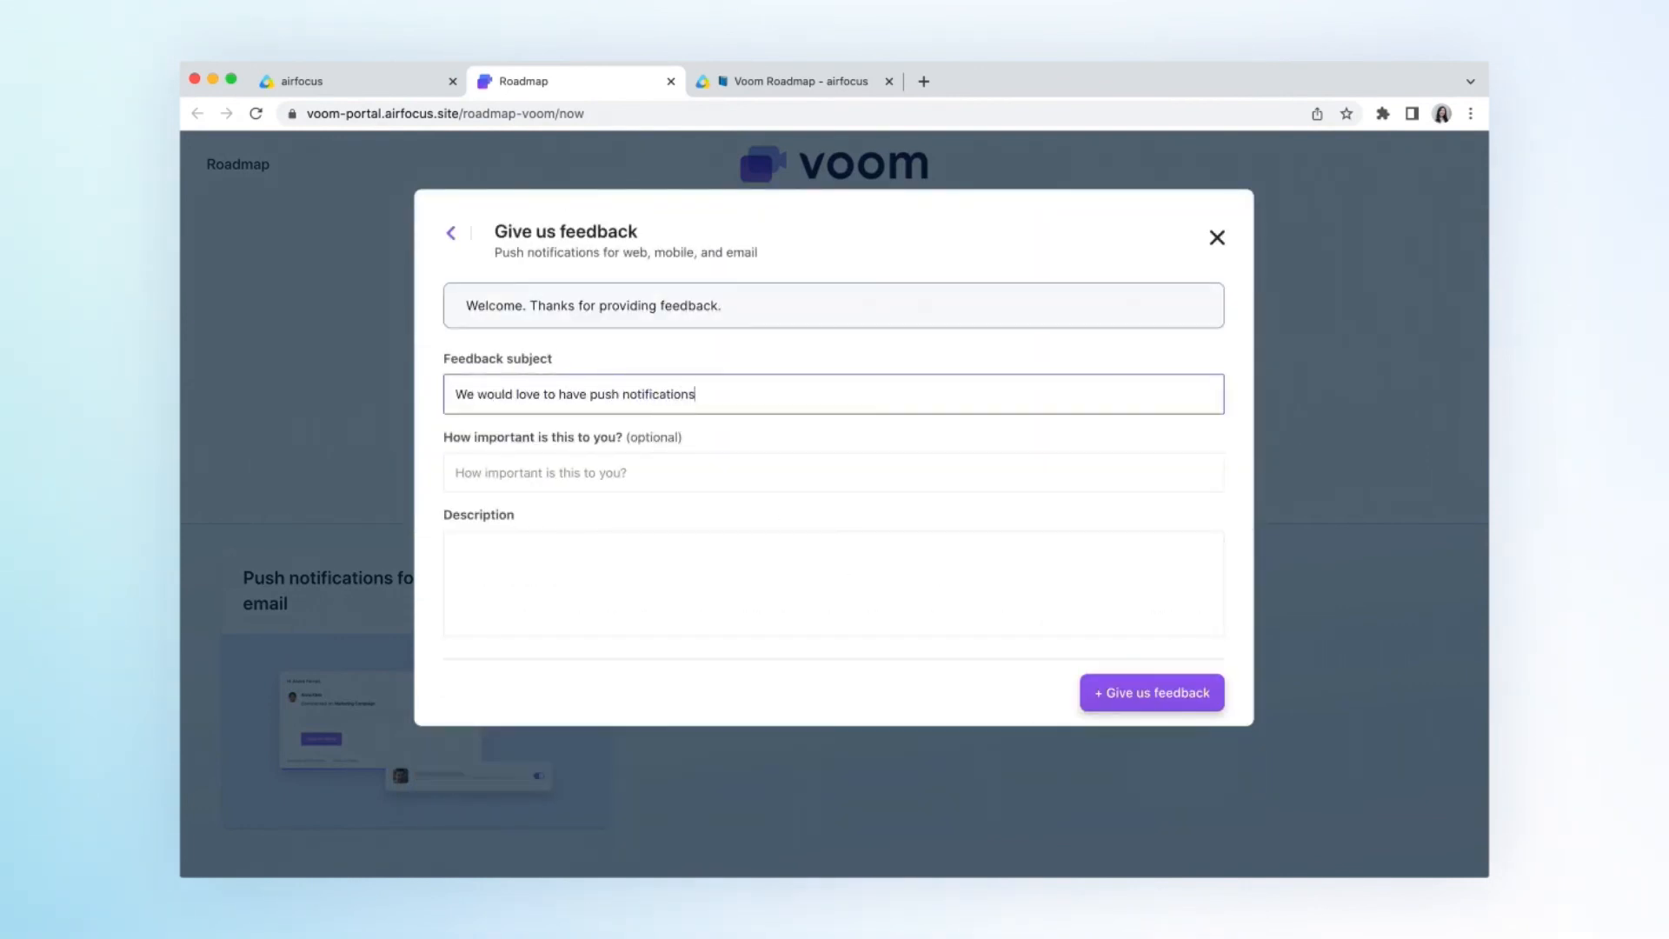
- Rate the feedback as Important, describe it as "This will help us solve a lot of our current issues." and submit it
click(633, 473)
click(618, 566)
click(598, 570)
text(This will help us solve a lot of our current issues.)
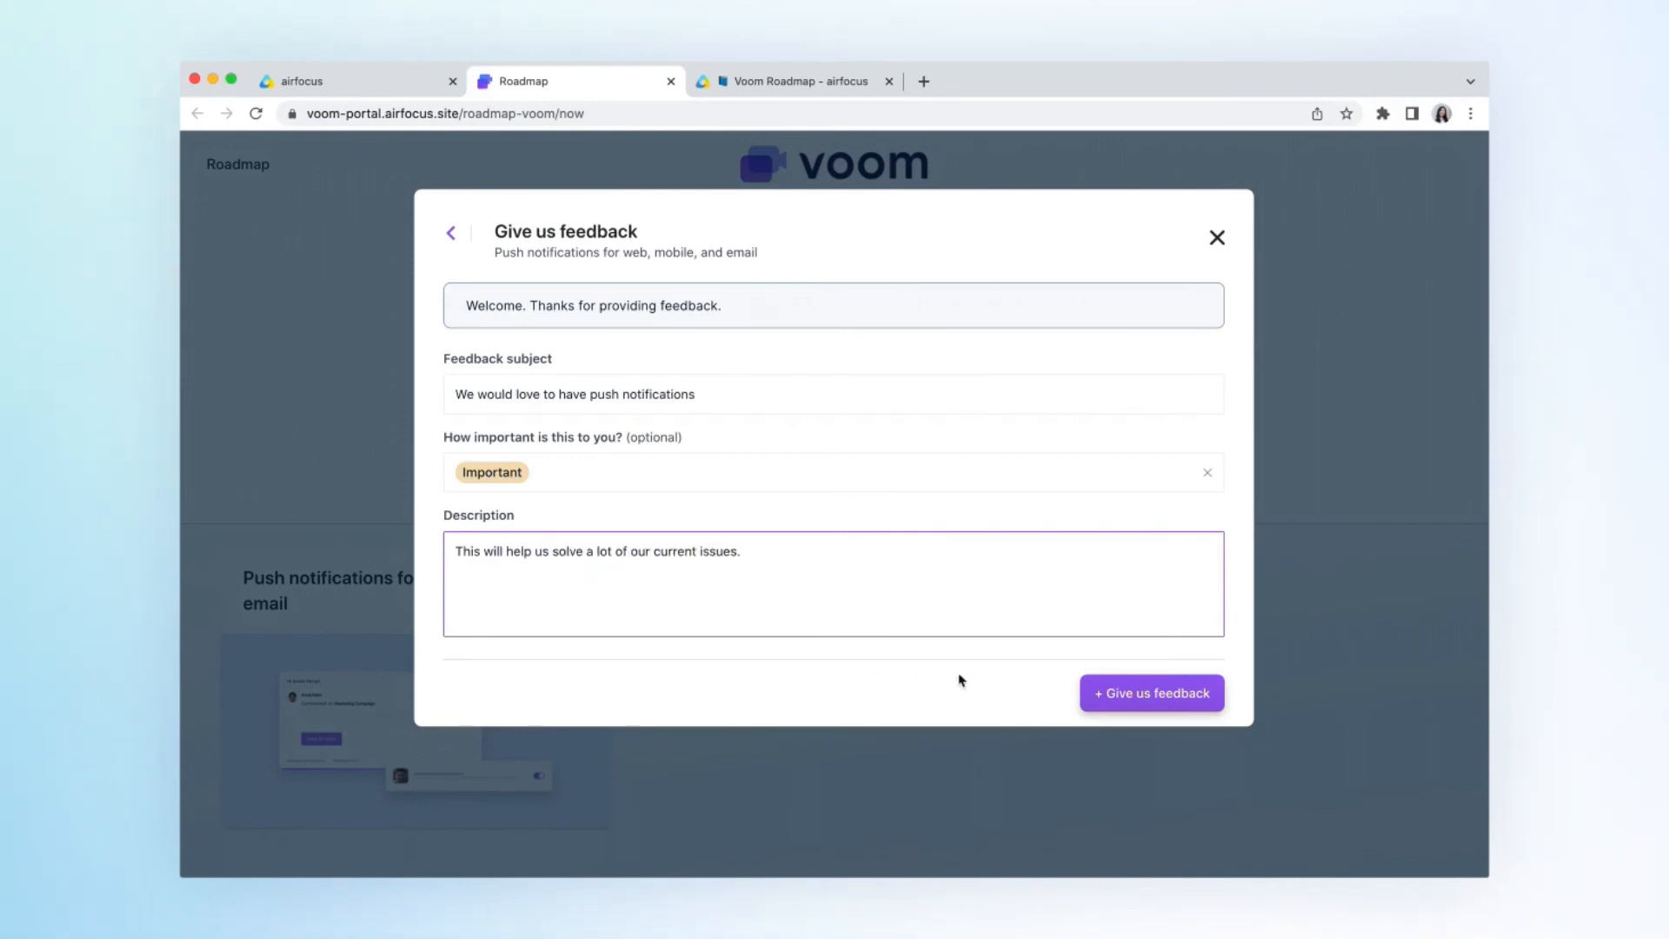
click(1109, 693)
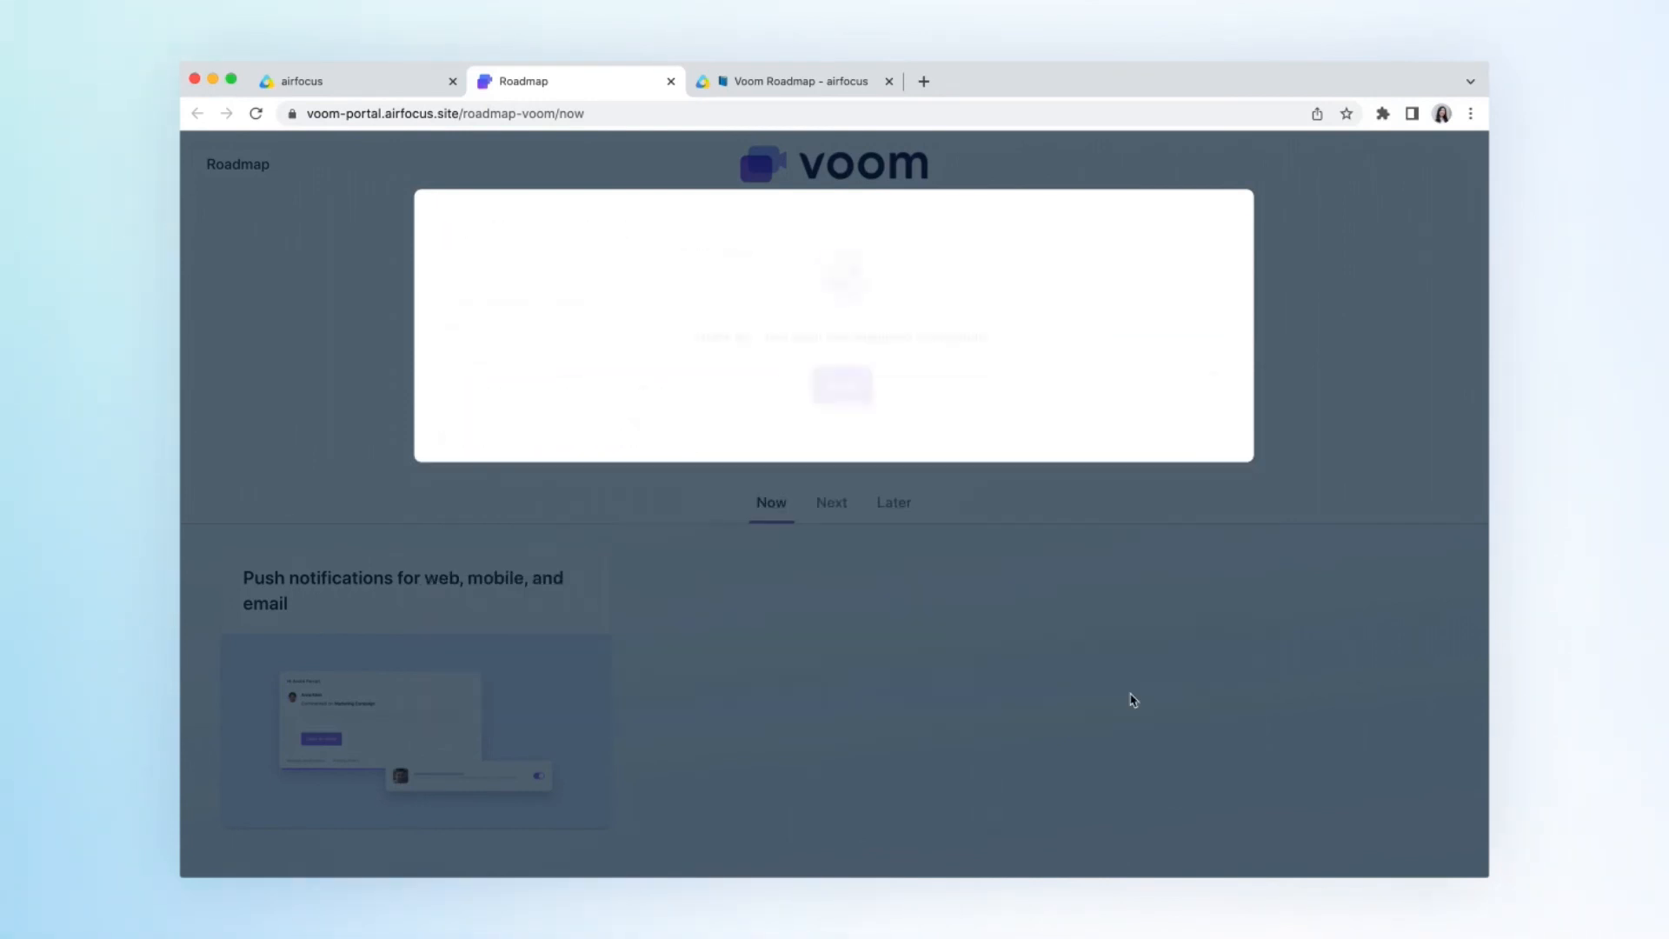
click(830, 388)
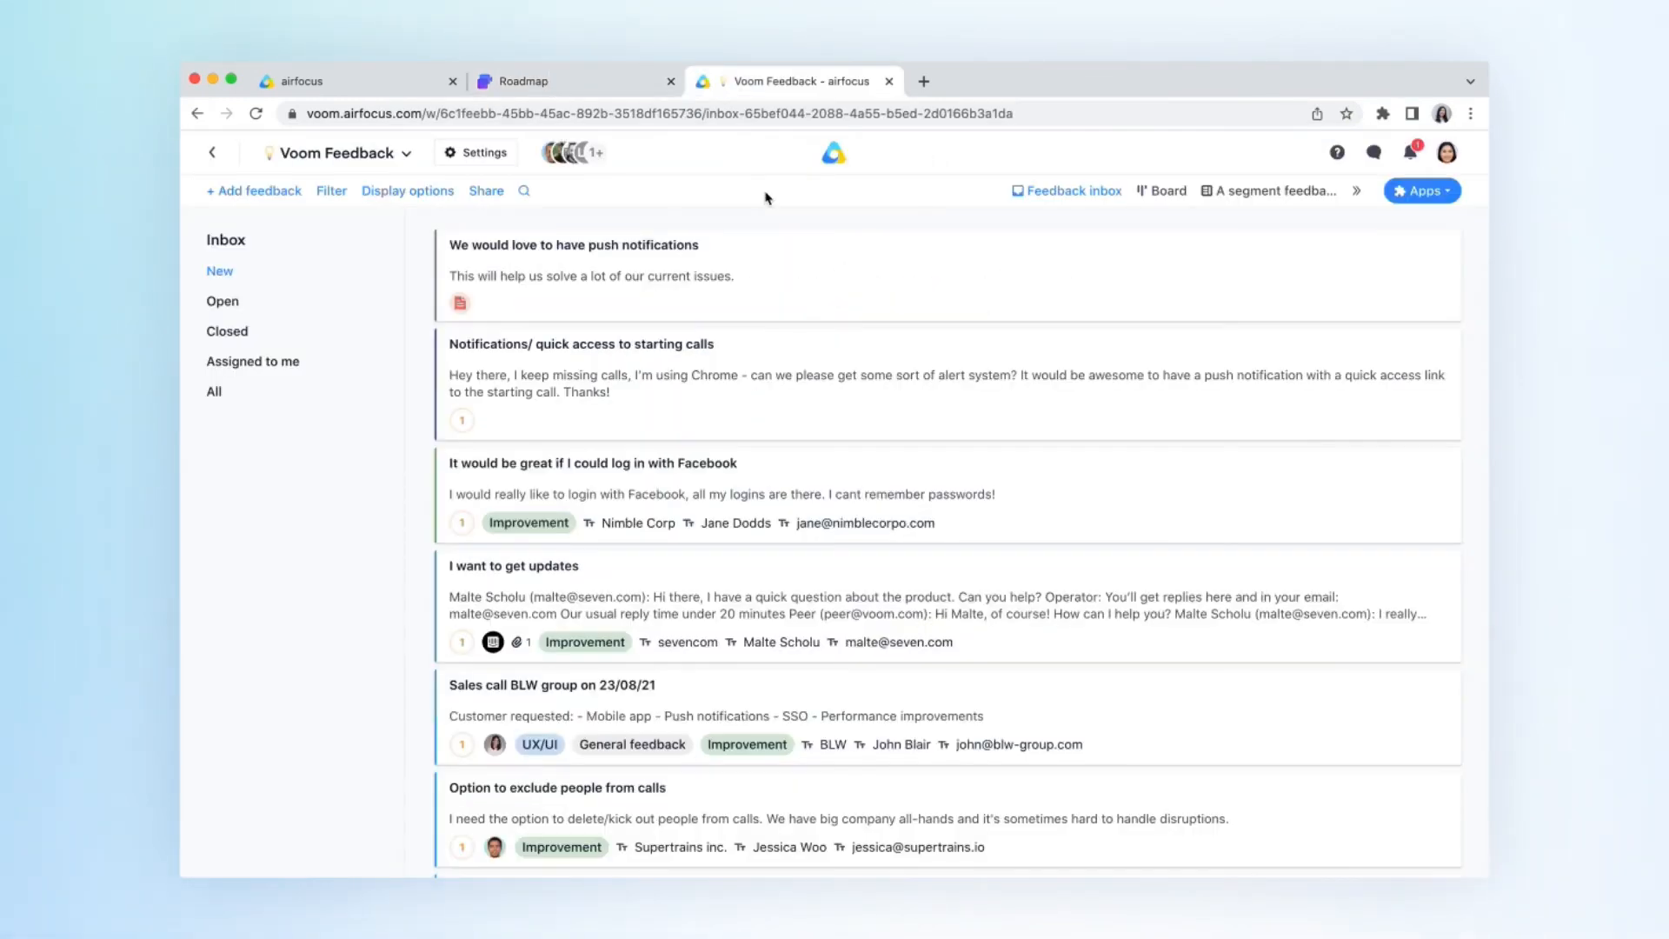
- Open the submitted push notifications feedback in the Voom Feedback inbox to check its details
click(756, 277)
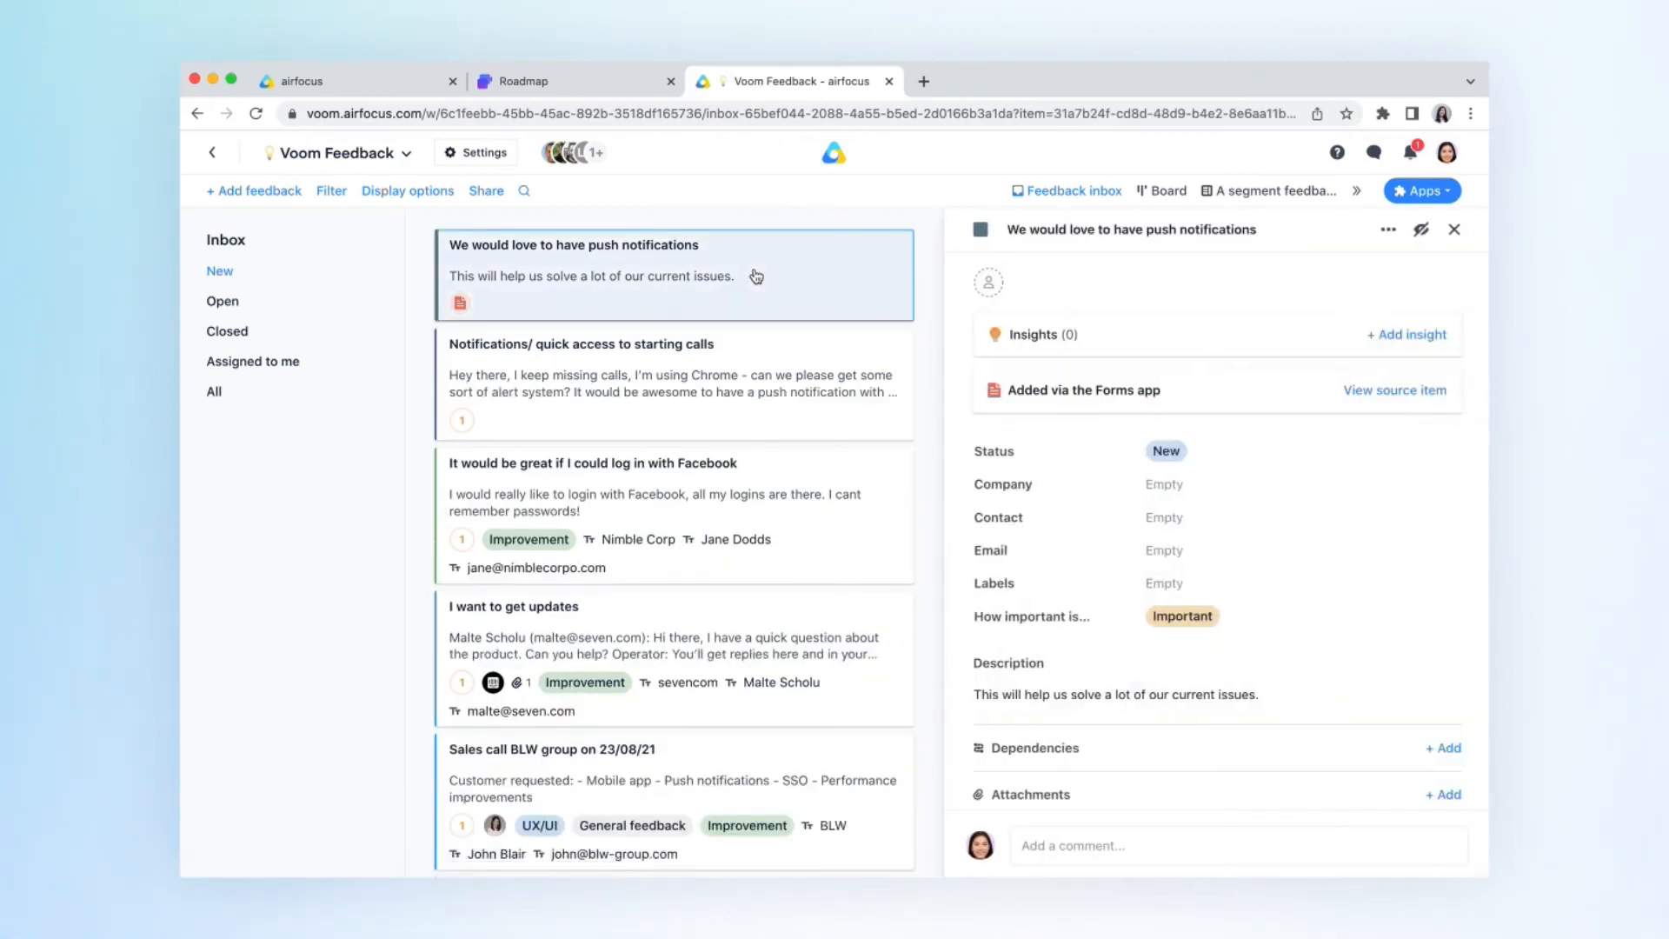